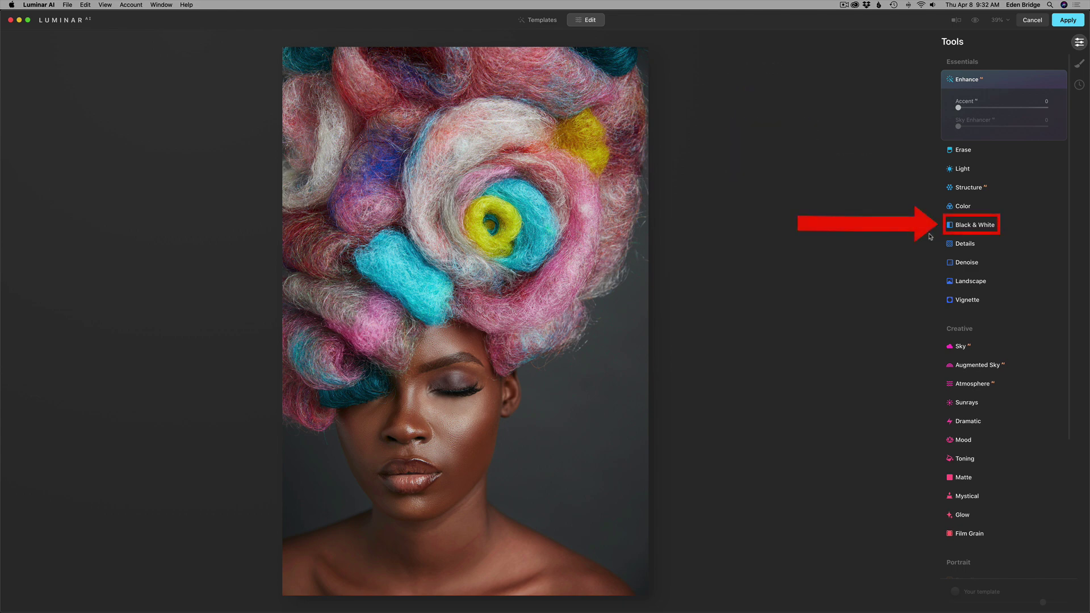
- Try a black-and-white conversion of the portrait with luminance at Red -39, Yellow 25 and Green 33, and reset the adjustment
left_click(969, 227)
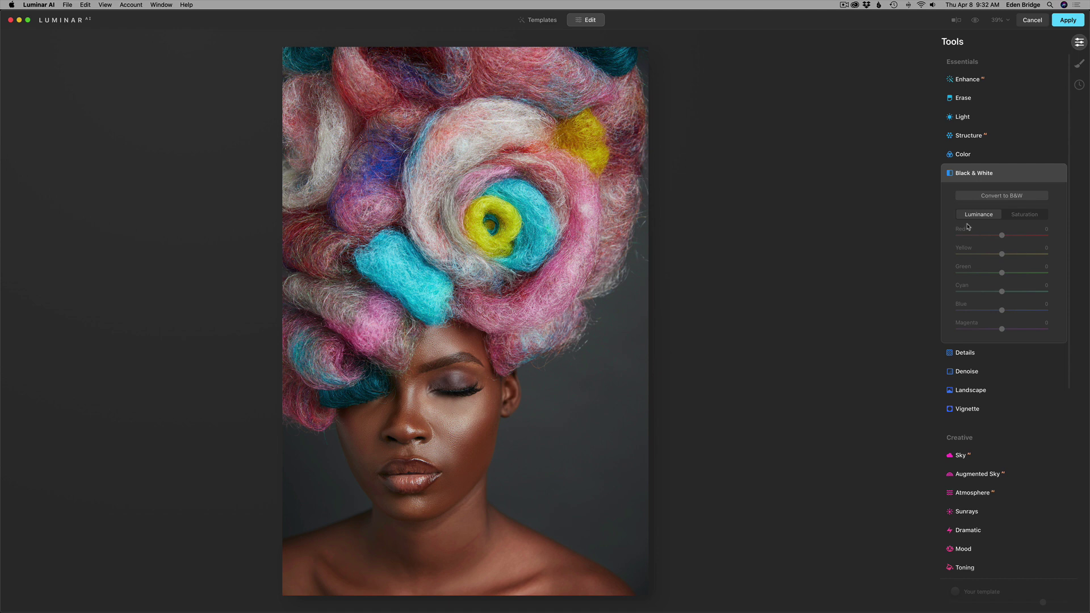
left_click(969, 228)
left_click(1007, 200)
left_click(1001, 235)
left_click_drag(1001, 235, 1016, 275)
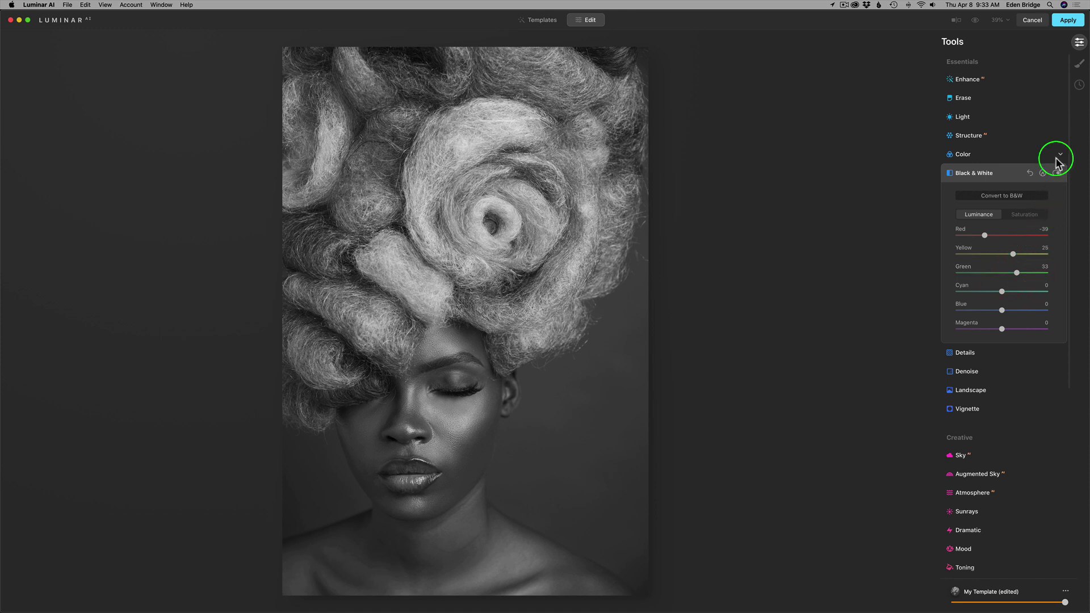
left_click(1029, 173)
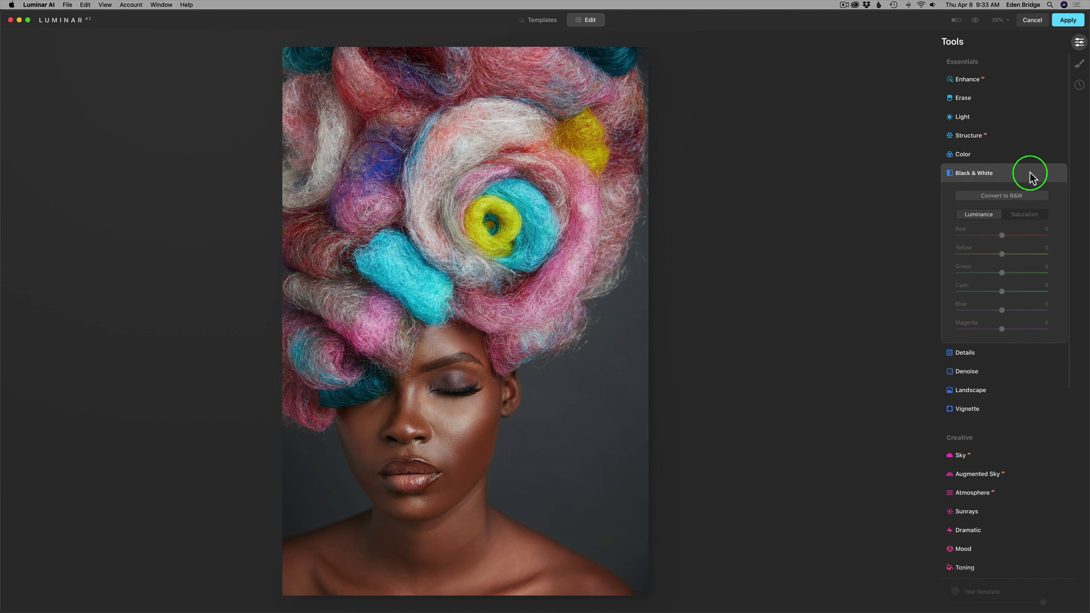
- Convert the portrait to black and white and restore partial color with saturation at Red 83, Yellow 59, Green 25 and Magenta 23
left_click(1008, 195)
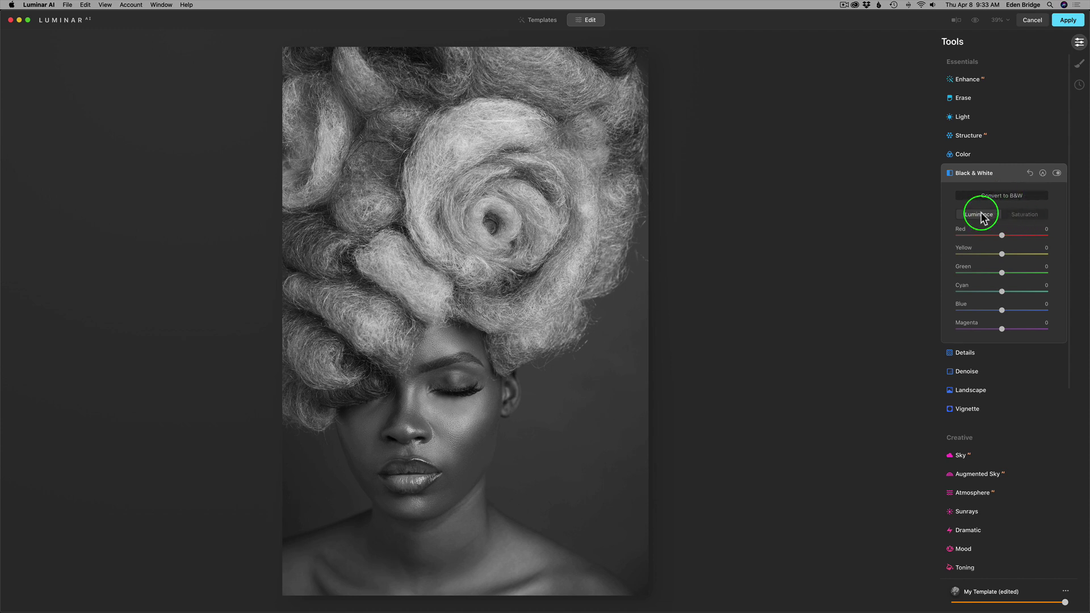
left_click(1021, 214)
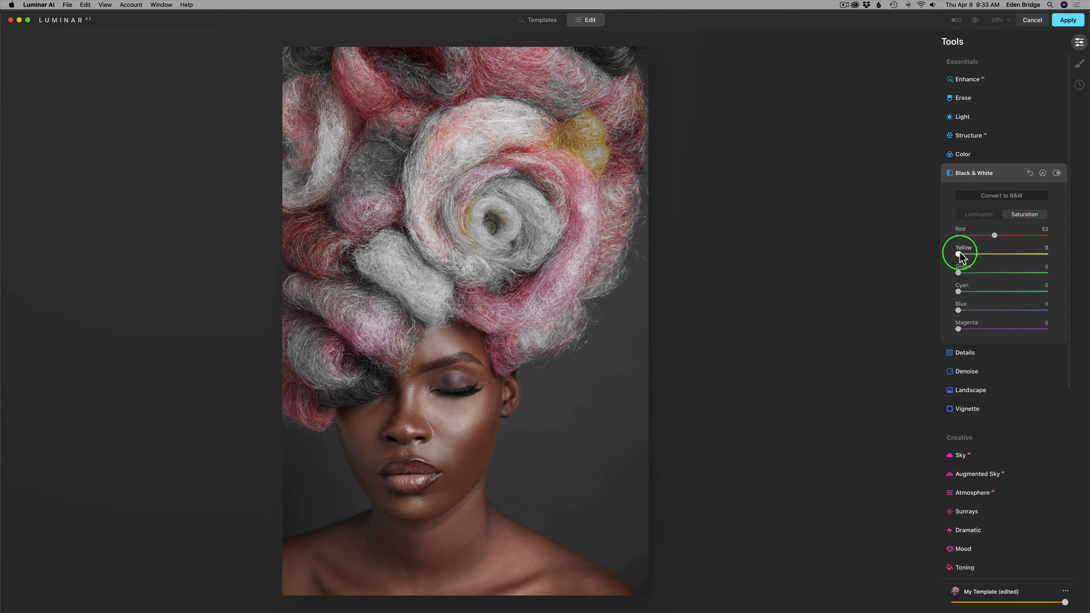
left_click_drag(959, 255, 901, 305)
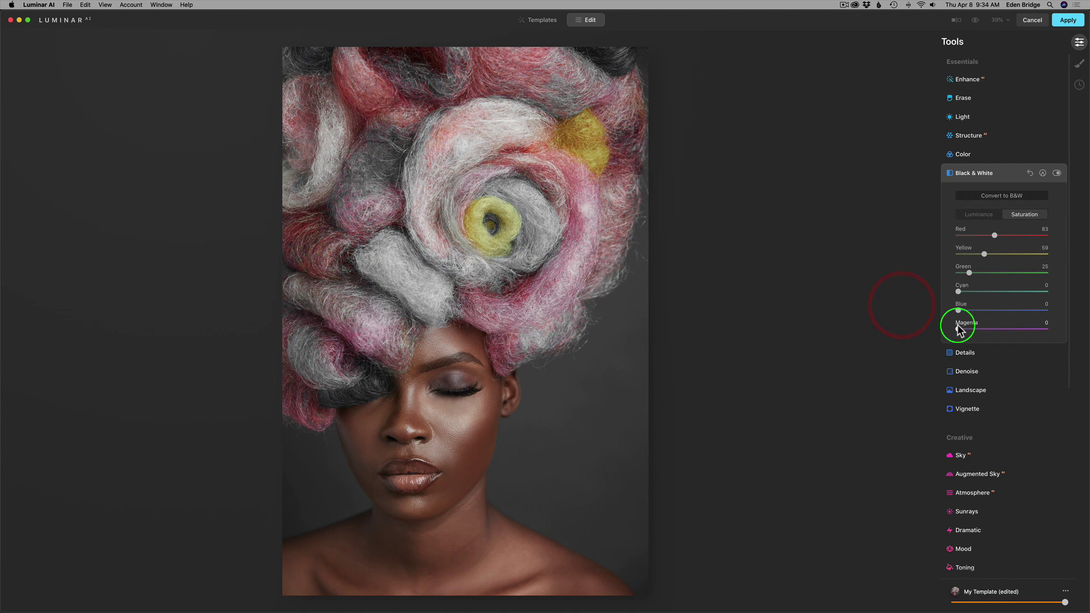
mouse_move(958, 329)
left_mouse_down()
mouse_move(1014, 332)
mouse_move(967, 329)
left_mouse_up()
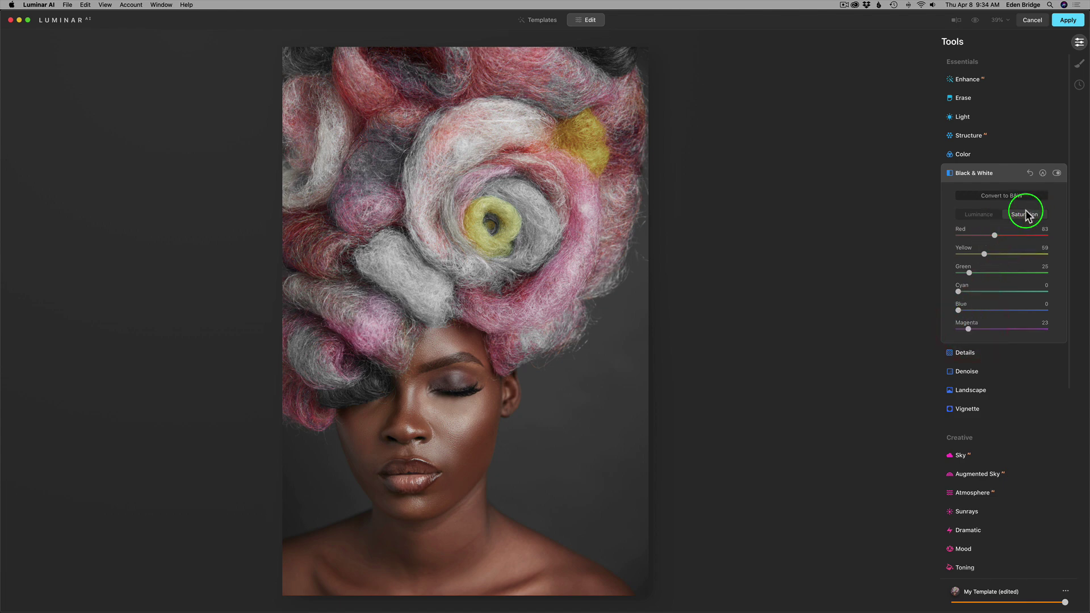
- Set the portrait's luminance to Red -10, Yellow 2 and Magenta -8, and compare the effect with the original
left_click(982, 215)
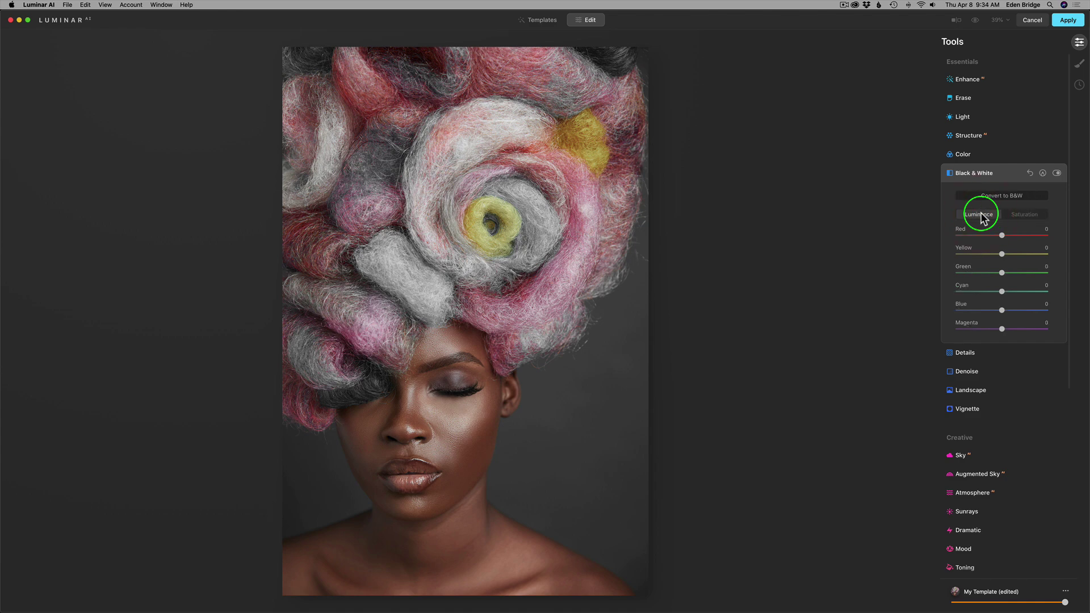
left_click_drag(1003, 237, 998, 328)
left_click(1056, 172)
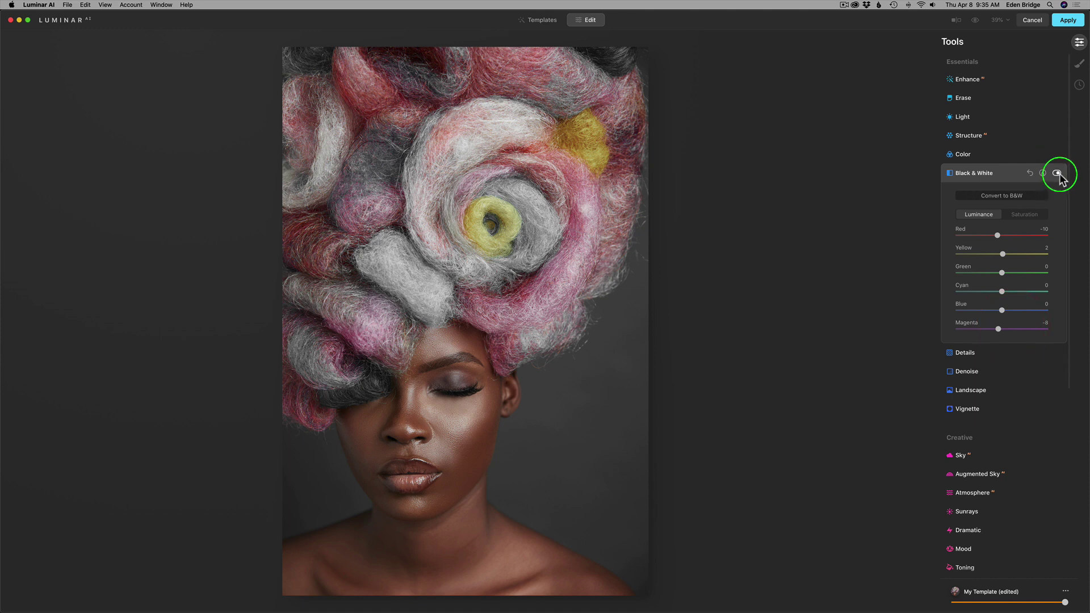
left_click(1056, 172)
left_click(1056, 172)
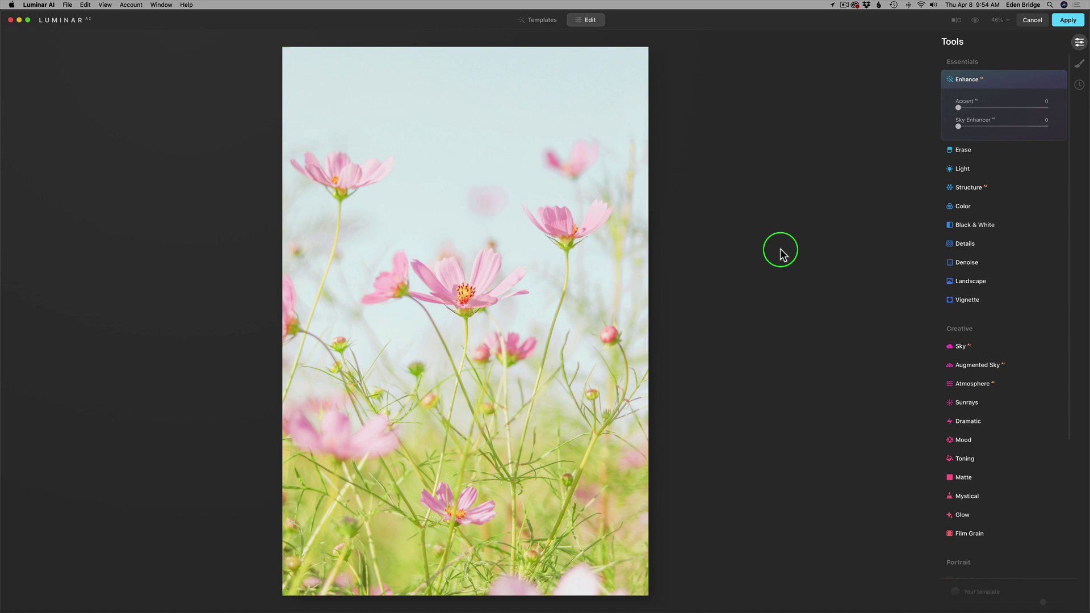
- Convert the flower photo to black and white with Red saturation at 63, and compare it with the original
left_click(991, 226)
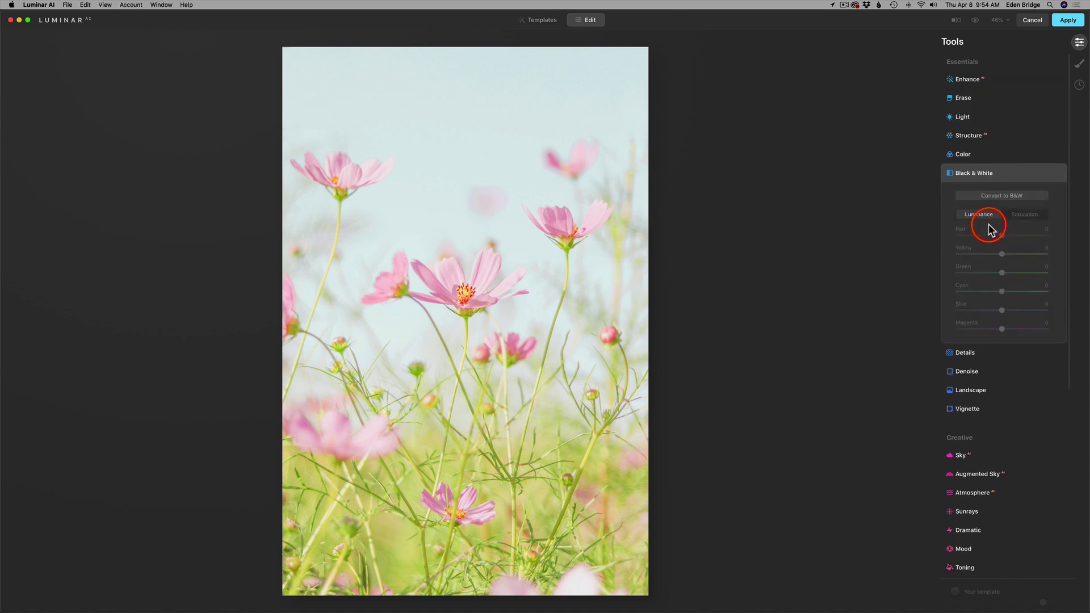
left_click(1003, 197)
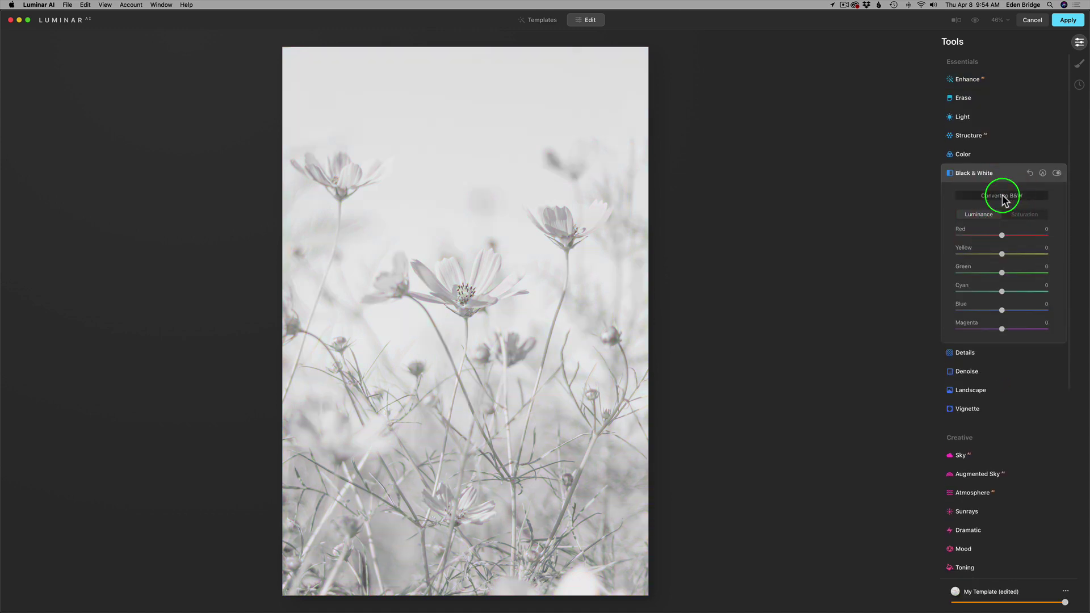
left_click(1025, 216)
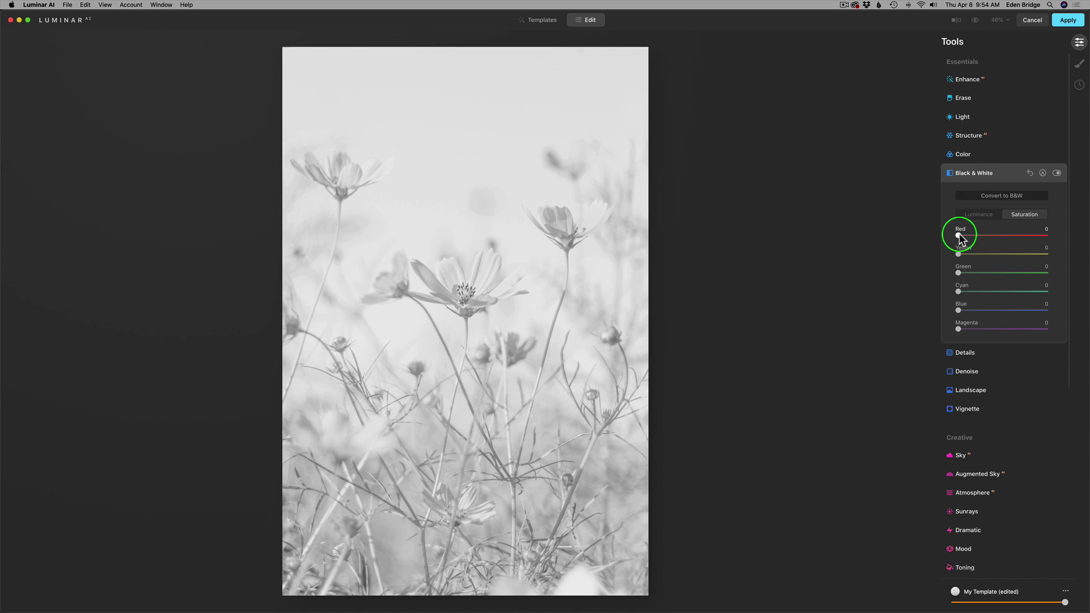
left_click_drag(983, 239, 1037, 236)
left_click_drag(943, 238, 989, 245)
left_click(1056, 173)
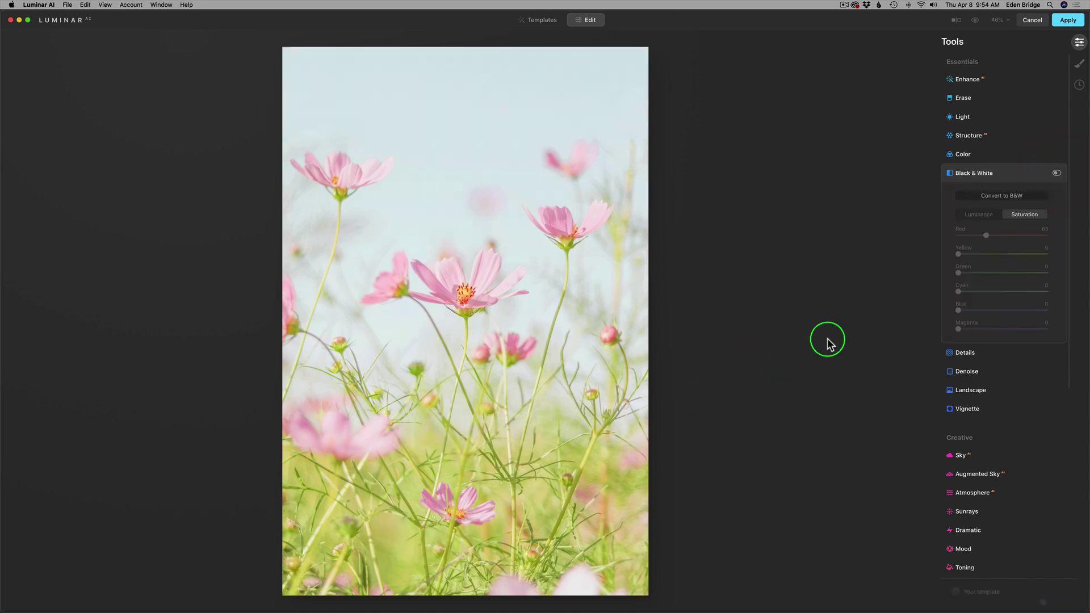
left_click(1056, 174)
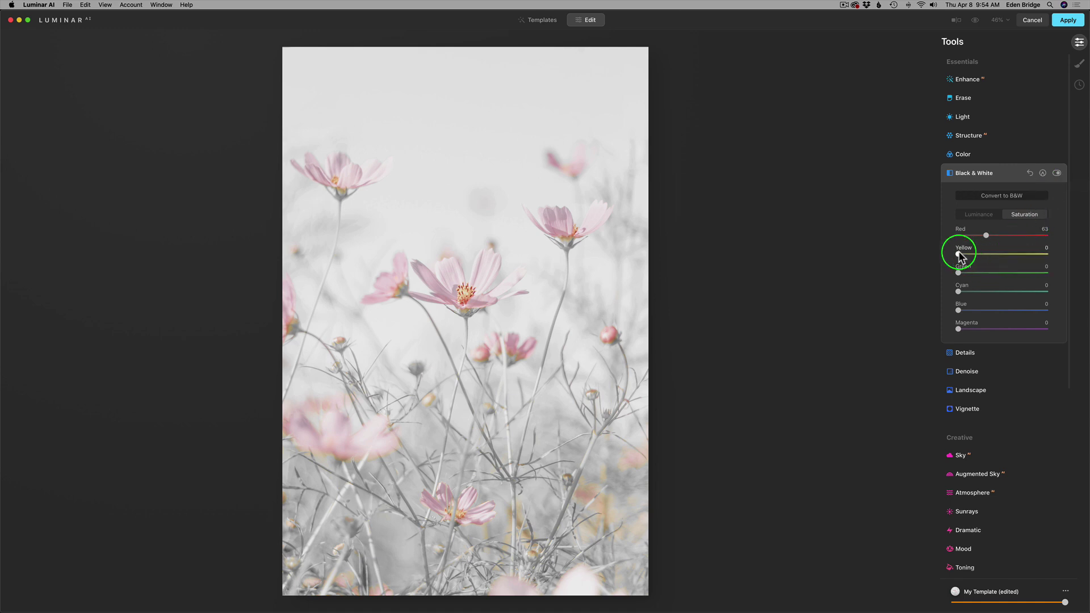
- Set the flower photo's black-and-white saturation to Yellow 41, Red 81 and Green 30
left_click_drag(980, 255, 976, 255)
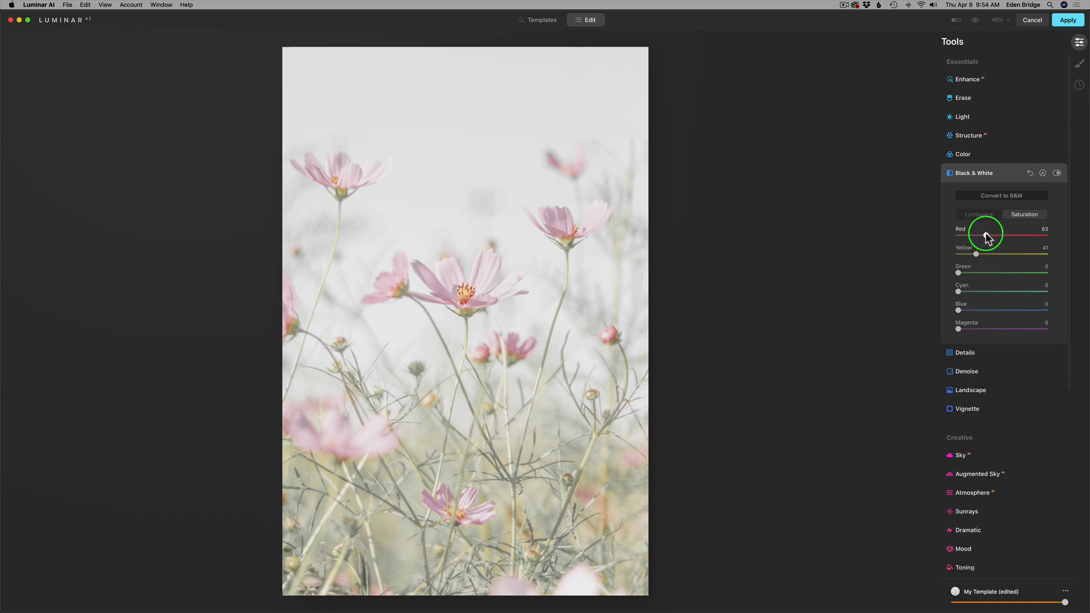
left_click_drag(986, 234, 993, 234)
left_click(963, 270)
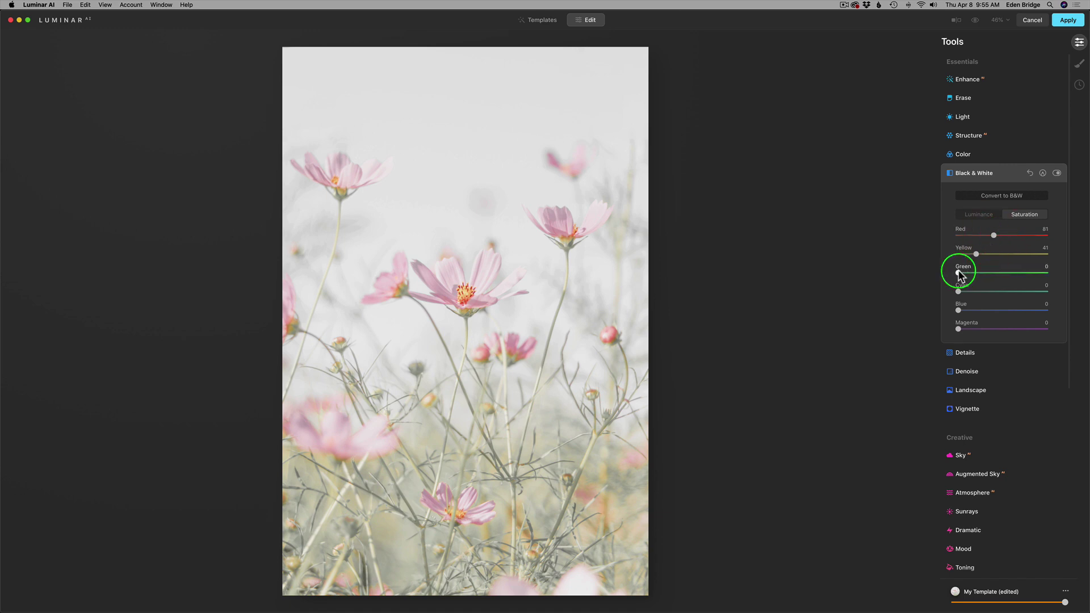
mouse_move(976, 271)
left_mouse_down()
mouse_move(956, 271)
mouse_move(966, 272)
left_mouse_up()
- Bring back the sky and petal colors by setting saturation to Cyan 164, Blue 180 and Magenta 73
left_click(962, 290)
left_click_drag(958, 290, 1031, 290)
left_click_drag(958, 310, 1022, 309)
left_click_drag(1039, 306, 1038, 306)
left_click_drag(955, 326, 993, 321)
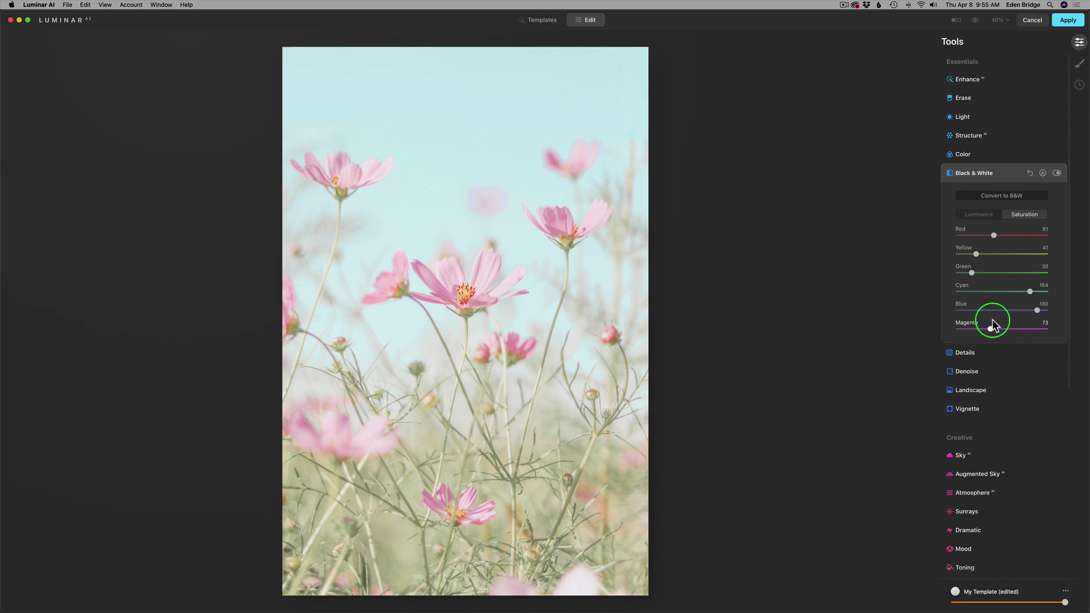
- Set the flower photo's Red luminance to -2 and reset its Yellow luminance to 0
left_click(982, 215)
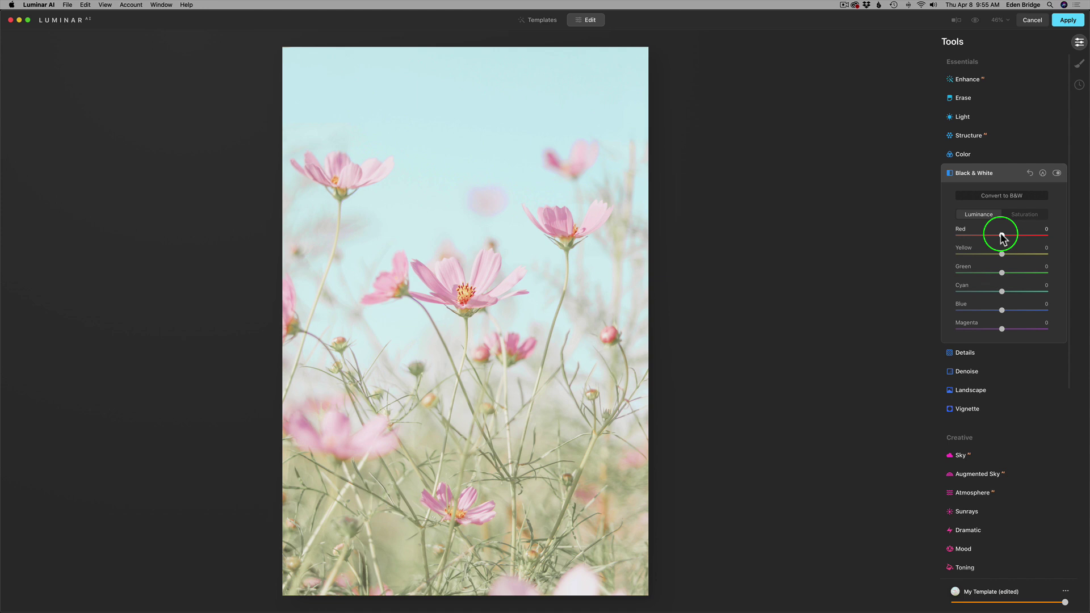
mouse_move(1001, 237)
left_mouse_down()
mouse_move(1043, 234)
mouse_move(934, 230)
mouse_move(1021, 233)
mouse_move(1000, 238)
left_mouse_up()
left_click(999, 237)
mouse_move(1001, 256)
left_mouse_down()
mouse_move(1032, 257)
mouse_move(983, 256)
mouse_move(1001, 257)
left_mouse_up()
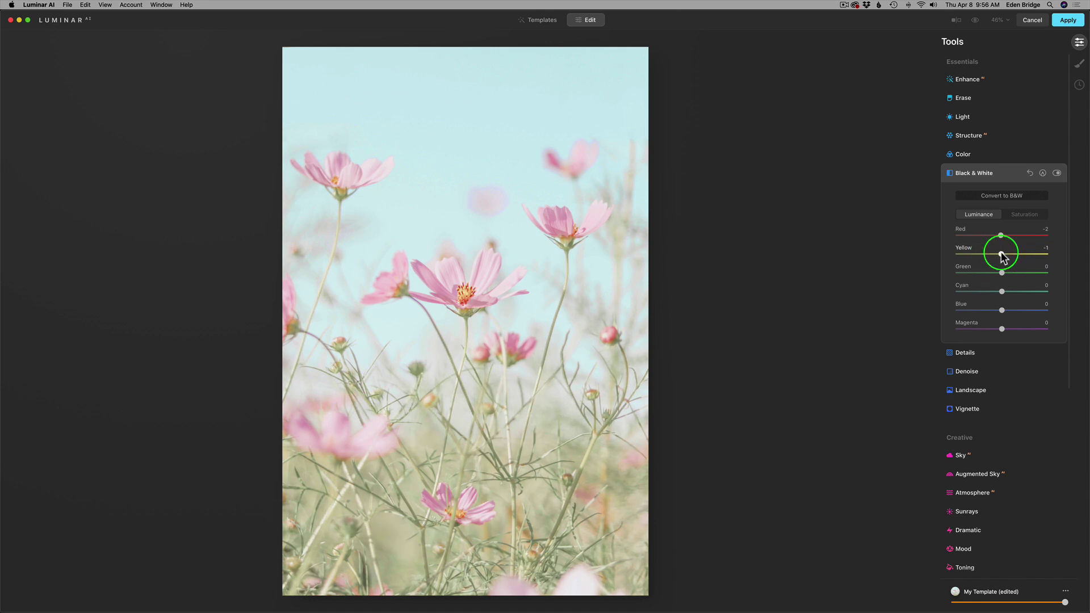
double_click(1001, 255)
- Set the flower photo's luminance to Green -10 and Magenta 40, and compare the effect with the original
mouse_move(1001, 272)
left_mouse_down()
mouse_move(1016, 273)
mouse_move(977, 273)
mouse_move(998, 273)
mouse_move(987, 273)
mouse_move(1005, 294)
mouse_move(1036, 291)
mouse_move(983, 286)
mouse_move(1044, 288)
mouse_move(965, 273)
mouse_move(1018, 288)
mouse_move(1003, 291)
left_mouse_up()
left_click(1006, 292)
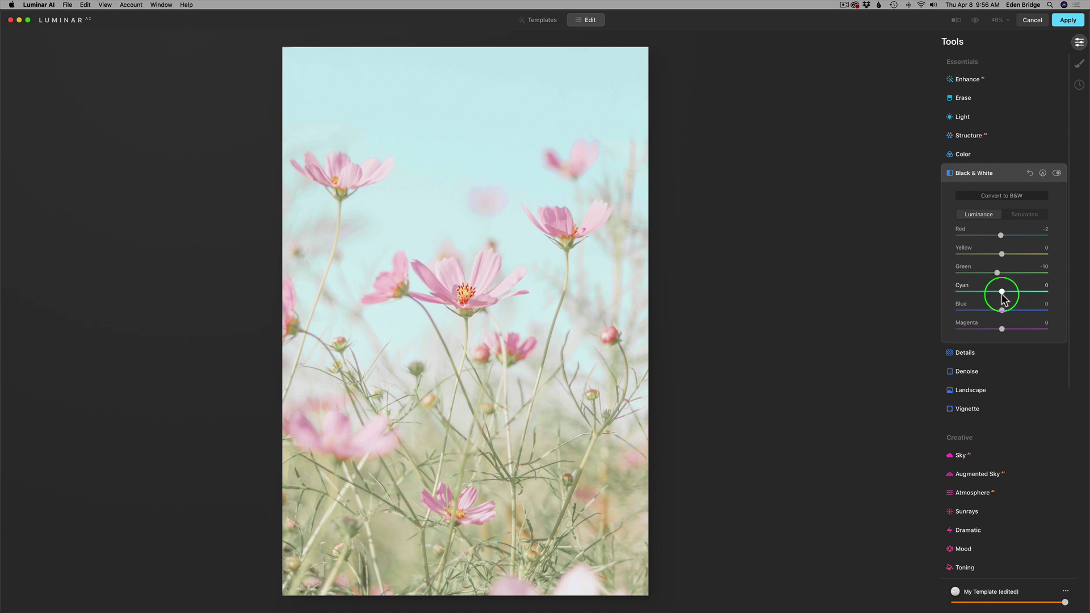
mouse_move(1001, 310)
left_mouse_down()
mouse_move(1038, 310)
mouse_move(989, 301)
mouse_move(1039, 305)
mouse_move(1007, 329)
mouse_move(1002, 321)
mouse_move(1027, 324)
mouse_move(995, 322)
mouse_move(1016, 324)
left_mouse_up()
double_click(1039, 310)
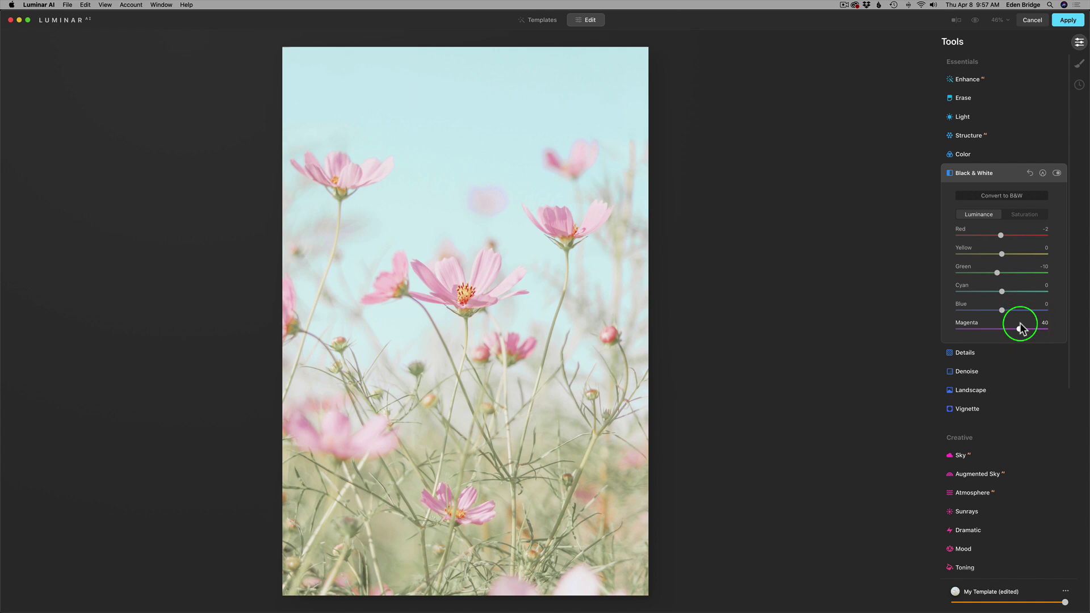
left_click(1057, 173)
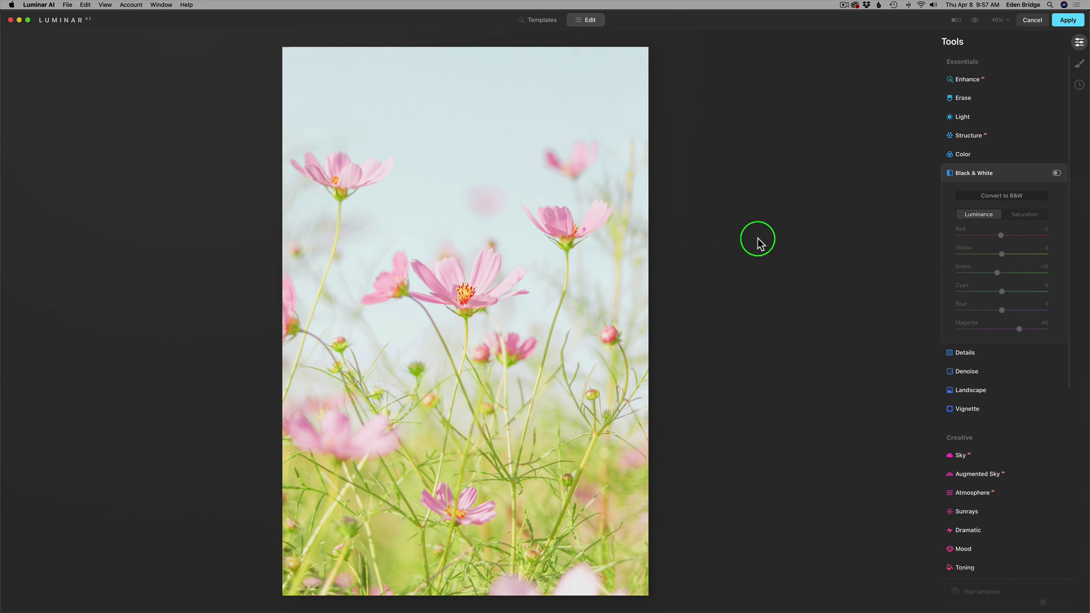
left_click(1056, 173)
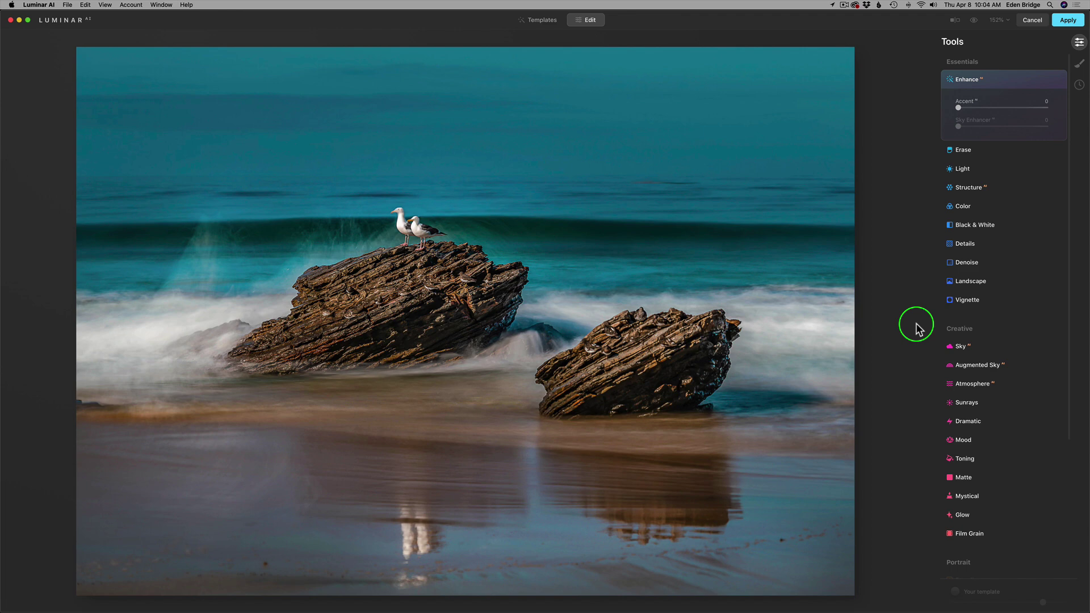
- Convert the seascape with the rocks and gulls to black and white and set its Red saturation to 126
left_click(972, 225)
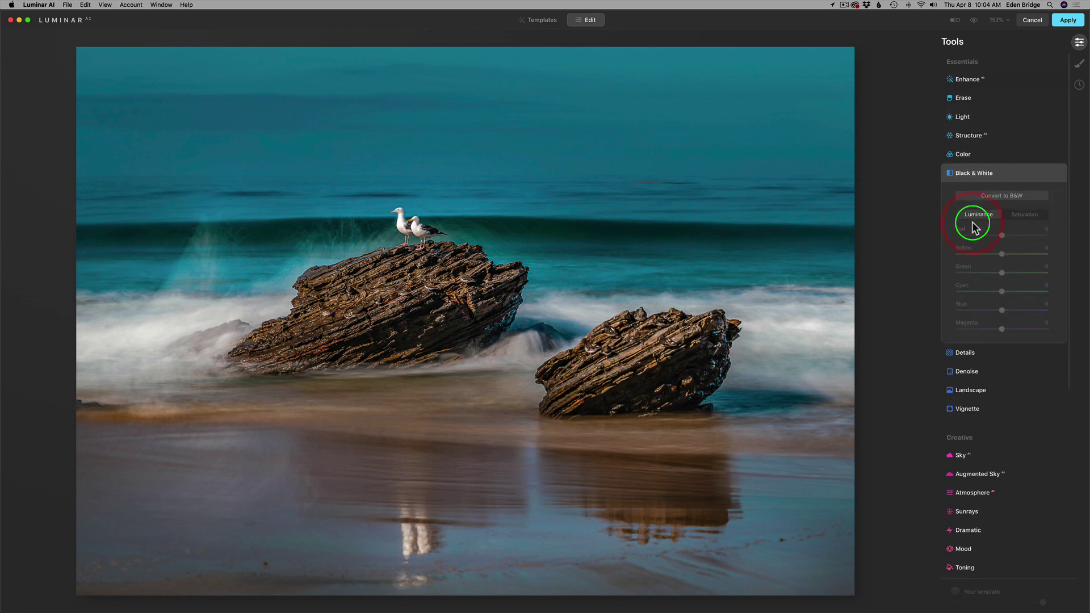
left_click(1013, 197)
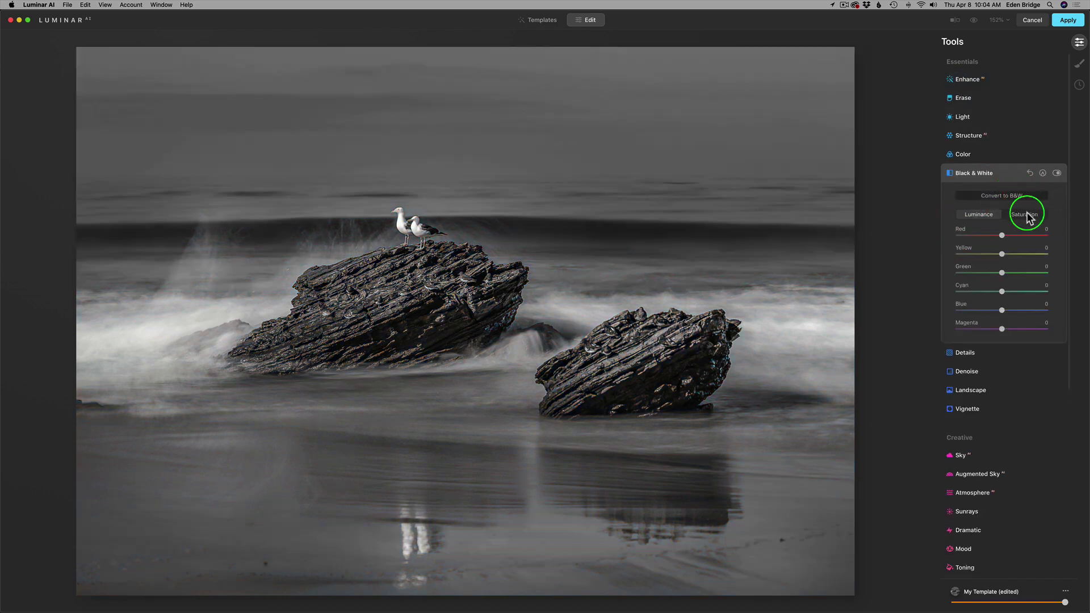
left_click(1025, 214)
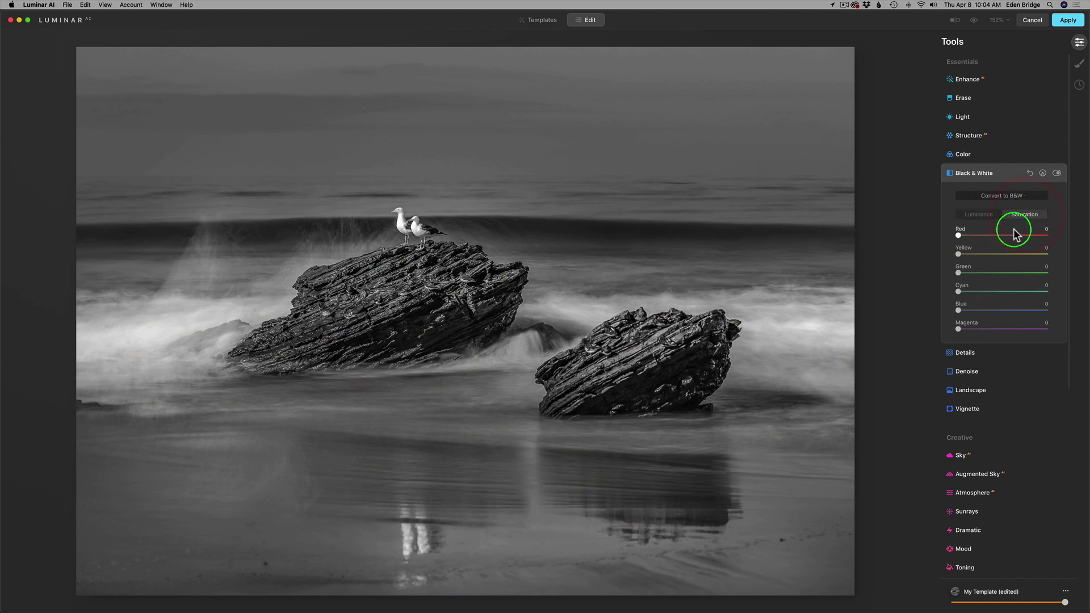
left_click_drag(959, 237, 1016, 248)
- Set the seascape's saturation to Yellow 67, Cyan 89 and Blue 54, keeping Green at 0
left_click_drag(963, 255, 1035, 305)
left_click(951, 284)
left_click(956, 280)
mouse_move(989, 311)
left_mouse_down()
mouse_move(1078, 311)
mouse_move(936, 307)
mouse_move(983, 311)
left_mouse_up()
mouse_move(989, 292)
left_mouse_down()
mouse_move(1013, 294)
mouse_move(999, 294)
left_mouse_up()
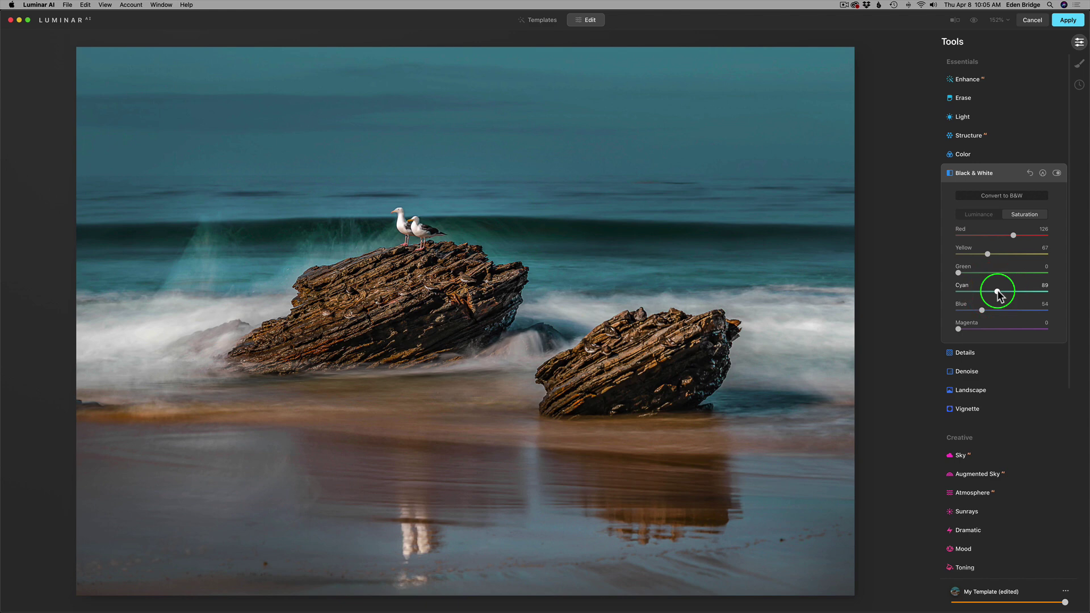
left_click_drag(997, 291, 997, 291)
- Try the seascape's Magenta saturation at 200 and return it to 0
left_click_drag(976, 335, 1081, 361)
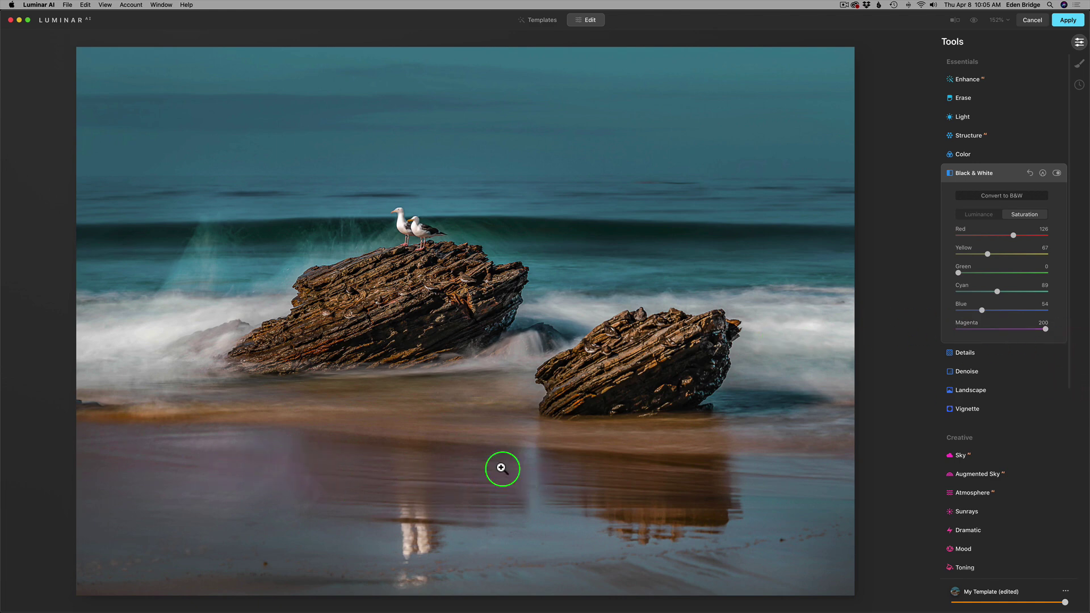
left_click_drag(1043, 328, 597, 327)
left_click(596, 319)
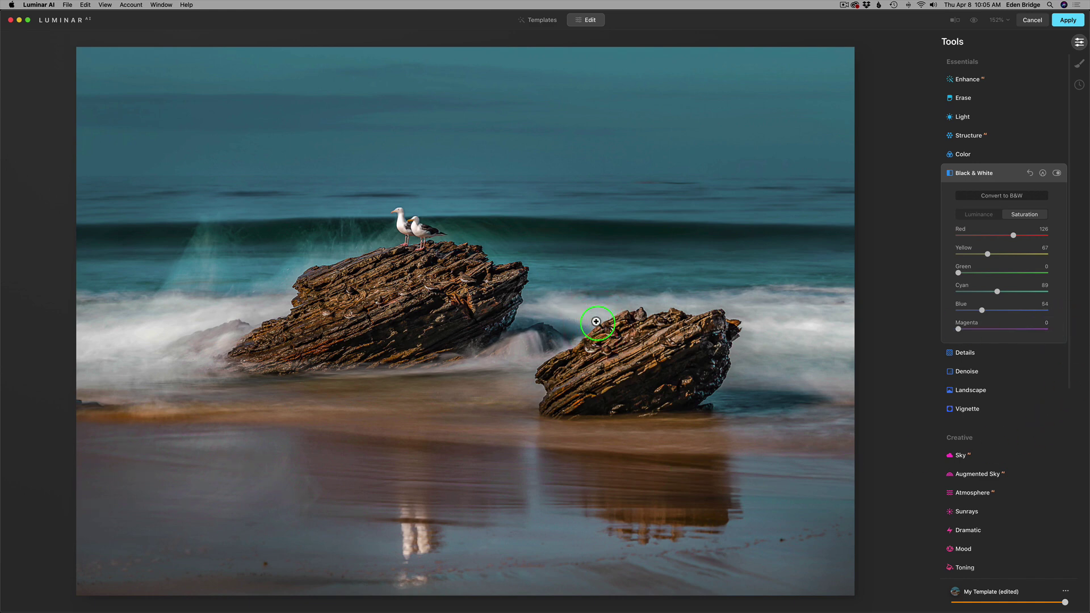
left_click(937, 329)
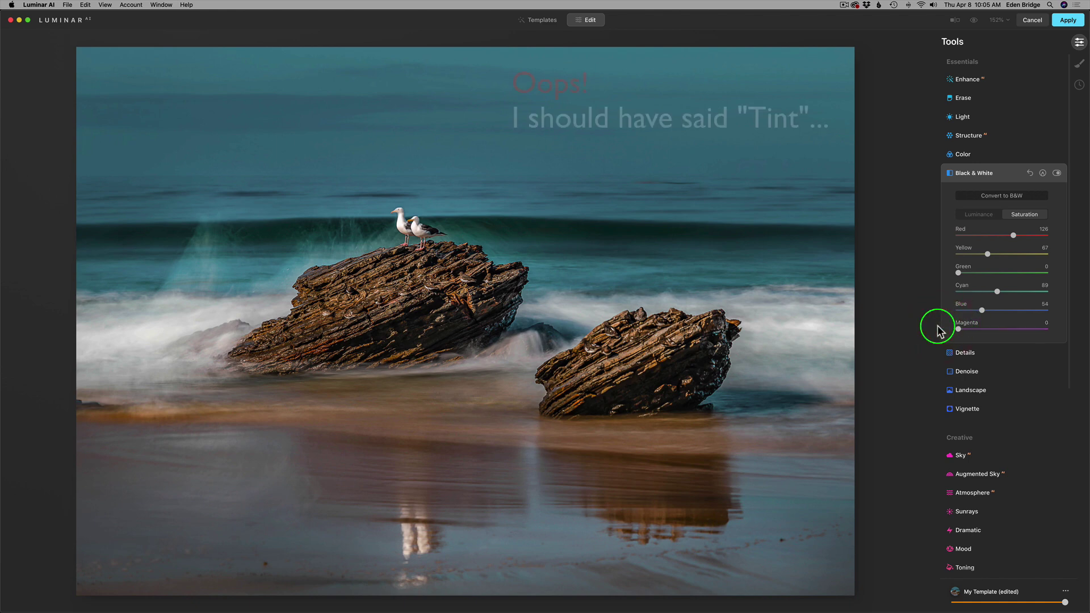
- Compare the seascape with its original colors and set its Red luminance to about -5
left_click(1057, 175)
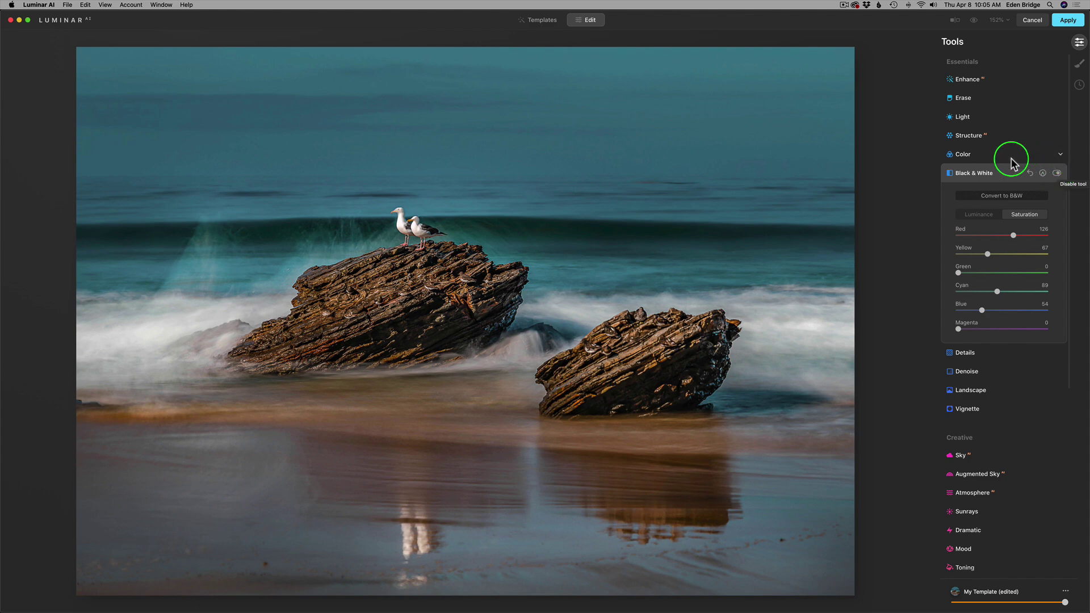
left_click(978, 215)
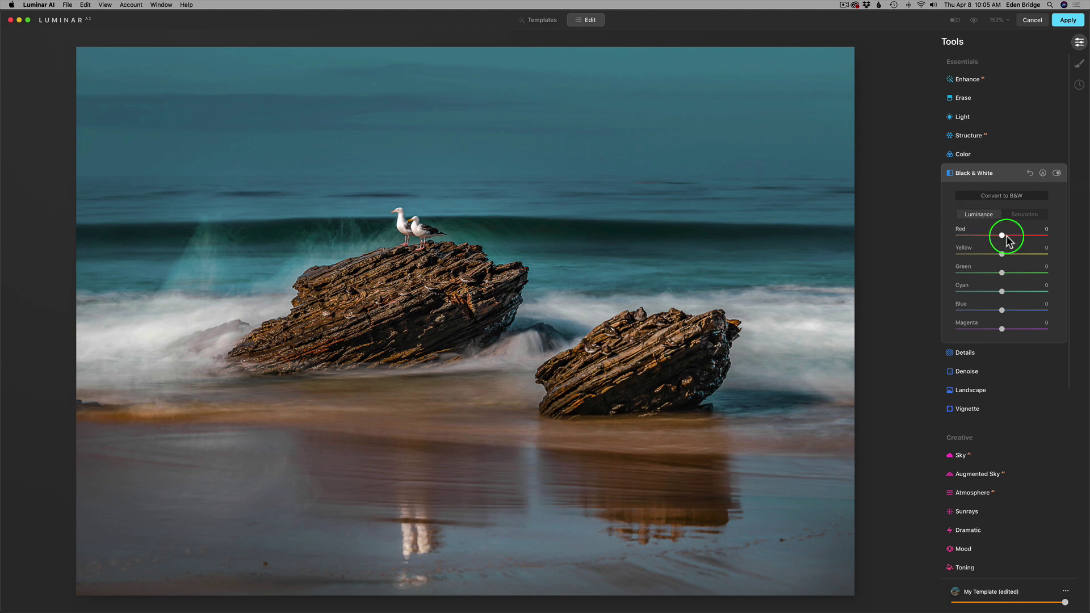
mouse_move(1002, 235)
left_mouse_down()
mouse_move(1019, 239)
mouse_move(957, 230)
mouse_move(995, 238)
left_mouse_up()
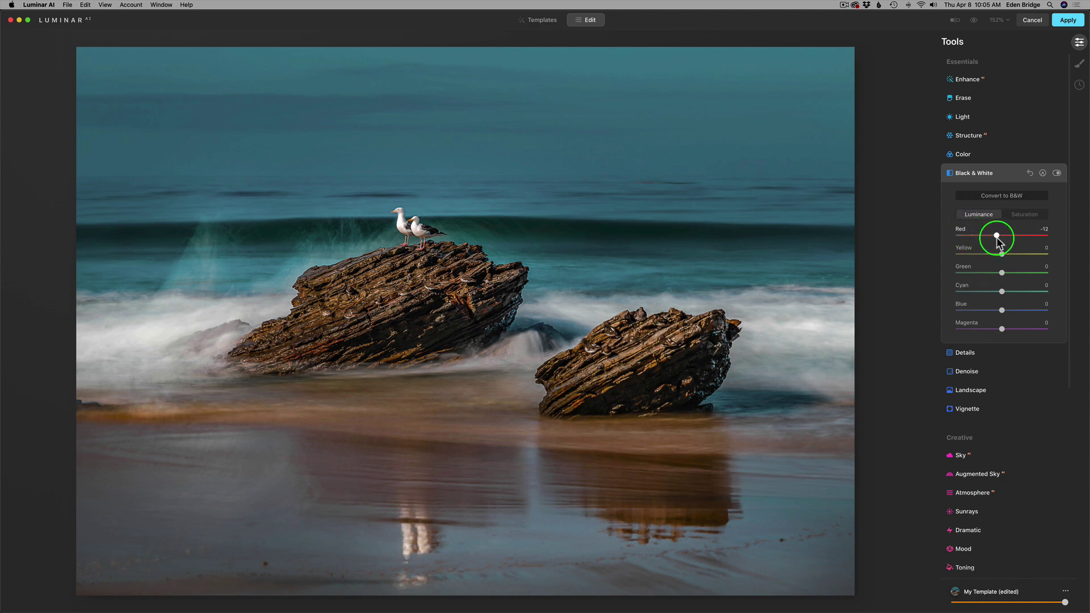
left_click_drag(998, 236, 996, 236)
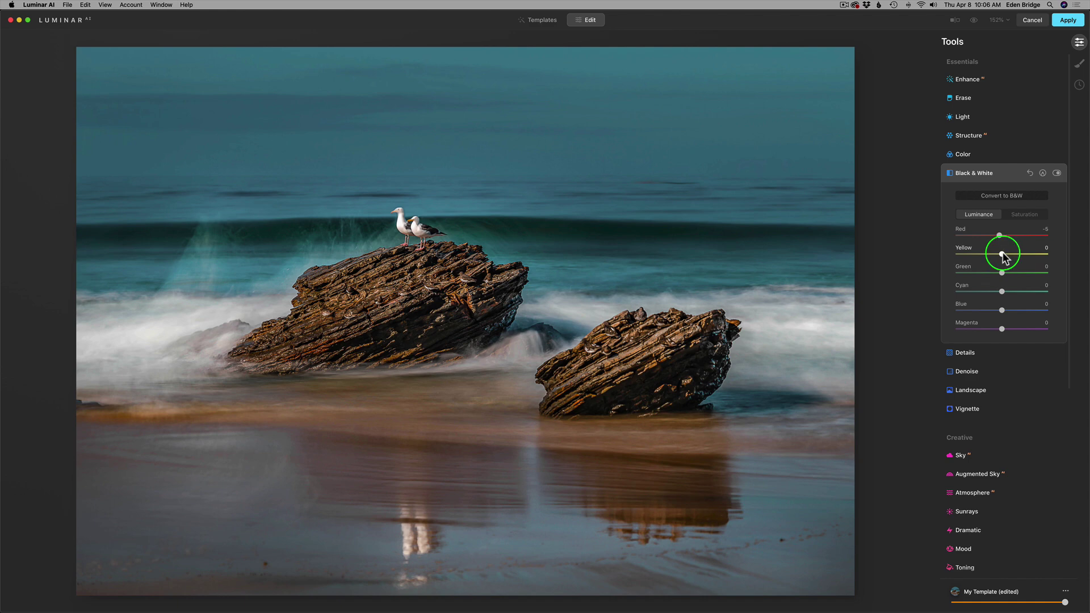
- Set the seascape's luminance to Yellow 24, Cyan -8 and Blue -1, leaving Green and Magenta at 0
mouse_move(1004, 252)
left_mouse_down()
mouse_move(1023, 253)
mouse_move(983, 251)
mouse_move(1028, 254)
mouse_move(1012, 253)
left_mouse_up()
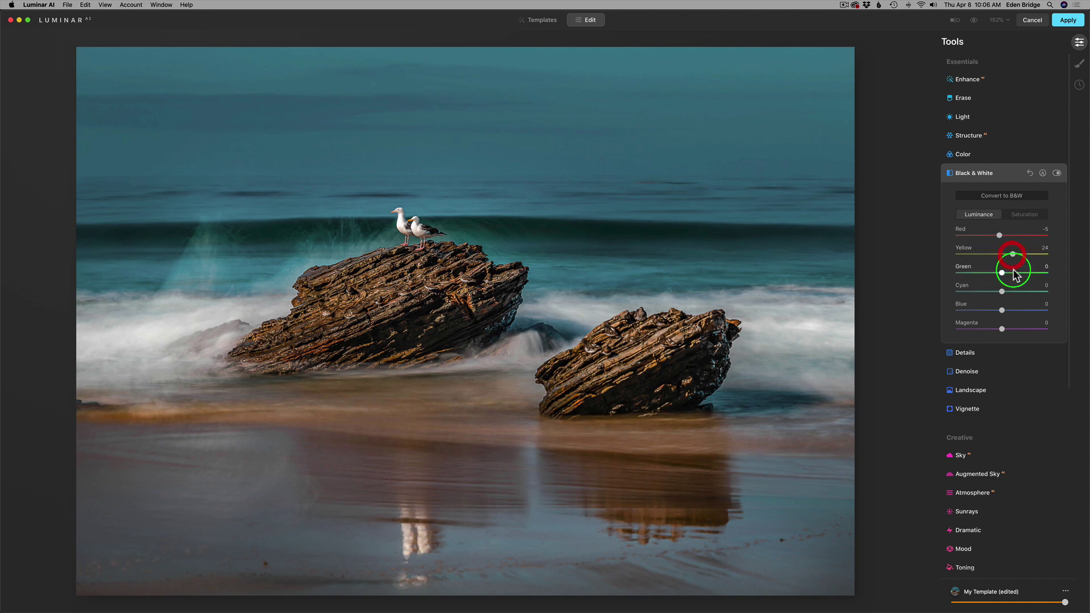
left_click(1001, 290)
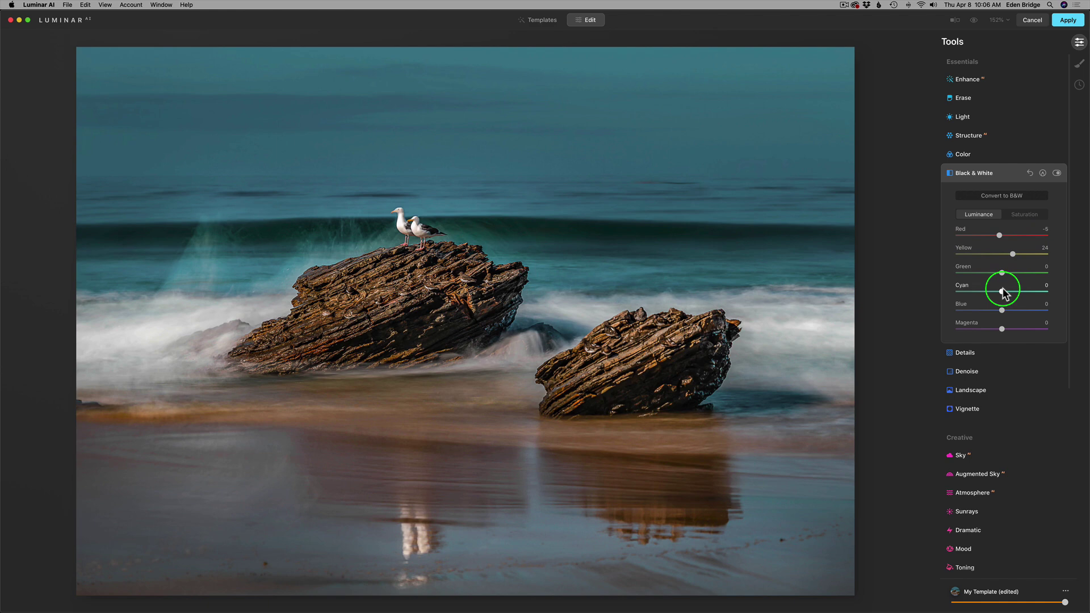
left_click_drag(1002, 293, 1003, 316)
left_click(1001, 310)
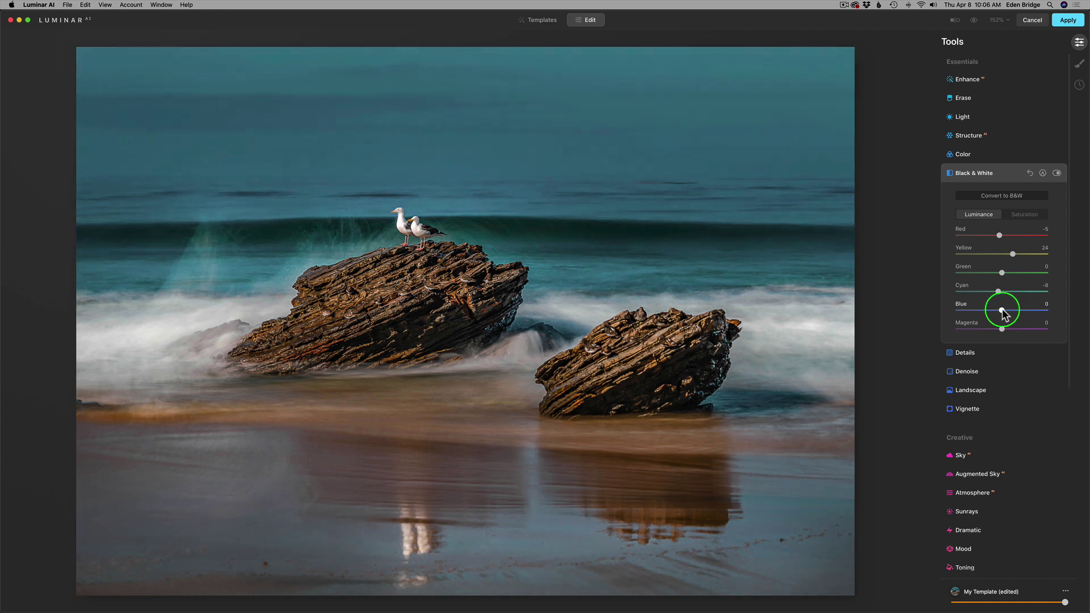
mouse_move(1002, 313)
left_mouse_down()
mouse_move(994, 311)
mouse_move(999, 328)
left_mouse_up()
- Compare the luminance-adjusted seascape with its original colors by switching the Black & White effect off and on
left_click(1057, 174)
left_click(1056, 173)
left_click(1056, 173)
left_click(1056, 173)
left_click(664, 262)
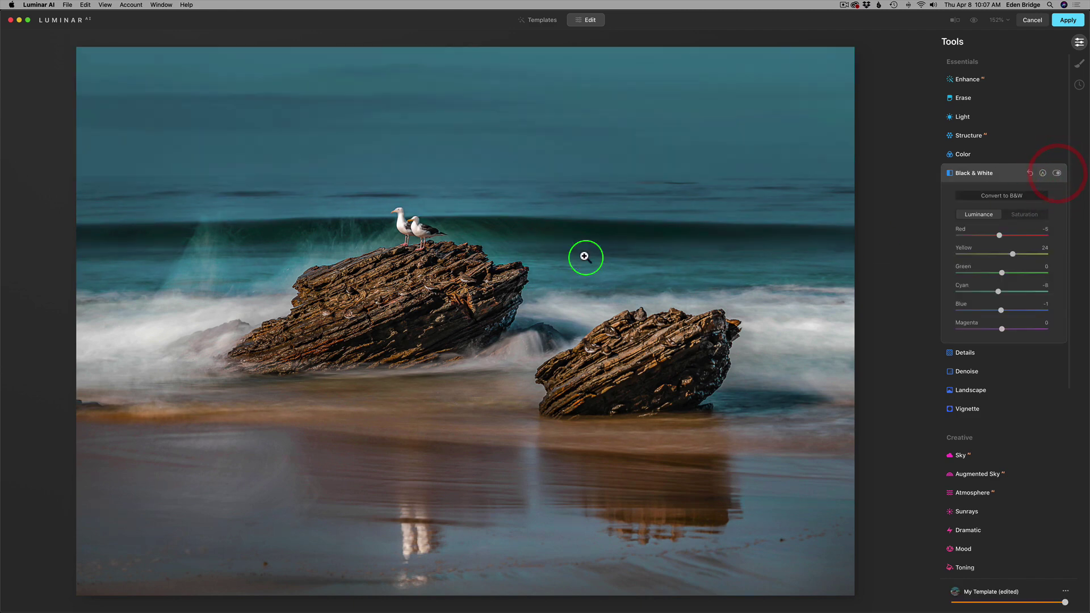
- Set the seascape's saturation to Red 116 and Cyan 76, trying Blue at 118 and returning it to 54
left_click(1024, 213)
mouse_move(1021, 238)
left_mouse_down()
mouse_move(1000, 238)
mouse_move(1009, 239)
left_mouse_up()
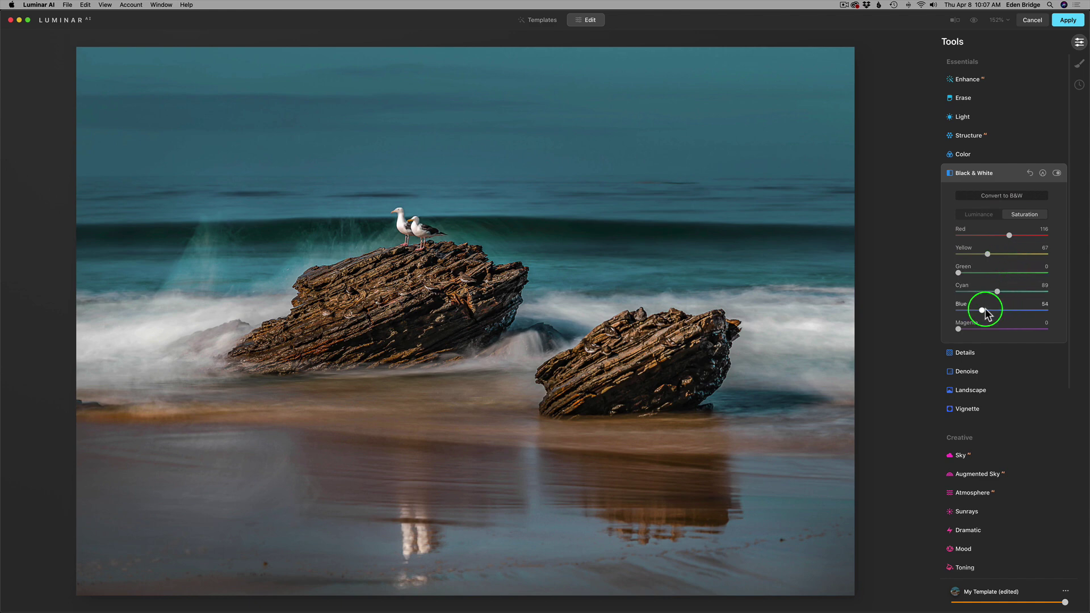
mouse_move(982, 308)
left_mouse_down()
mouse_move(1009, 308)
mouse_move(982, 309)
left_mouse_up()
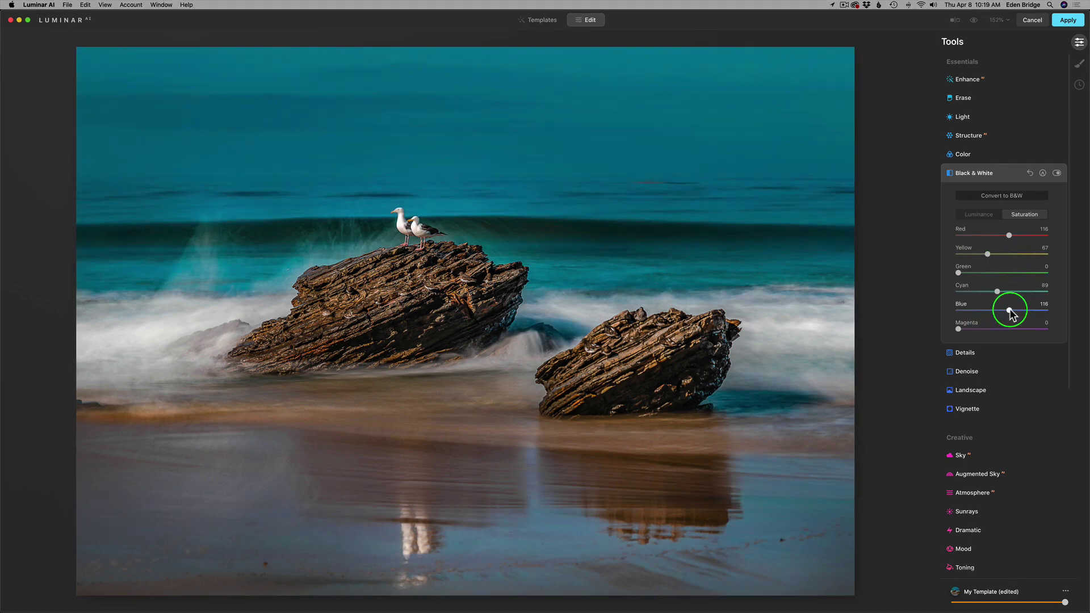
left_click_drag(995, 292, 986, 290)
- Compare the seascape's final muted colors with the original by switching the Black & White effect off and on
left_click(1056, 173)
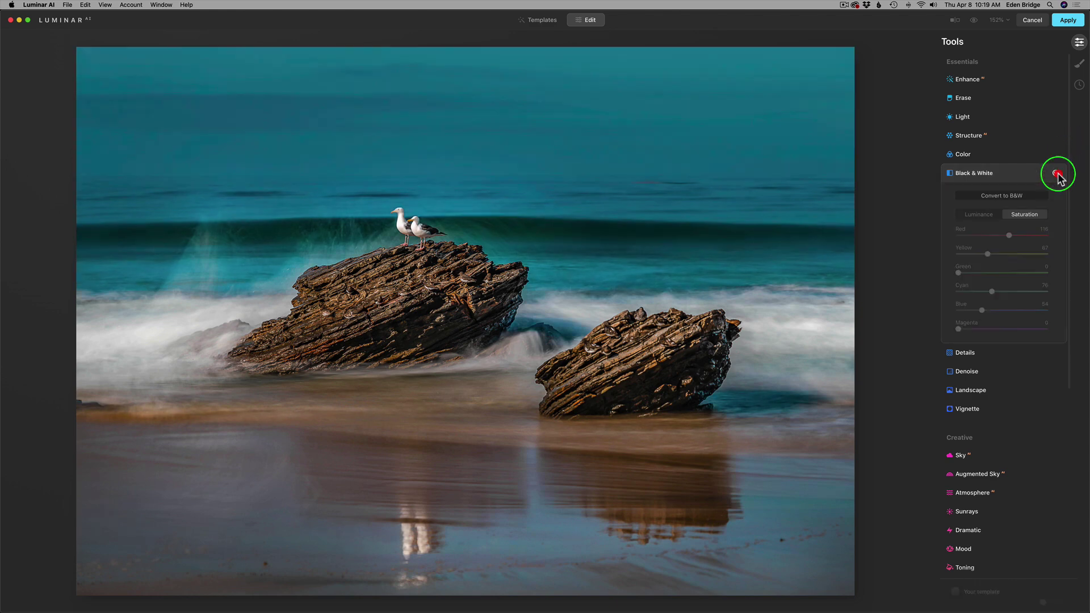
left_click(1056, 174)
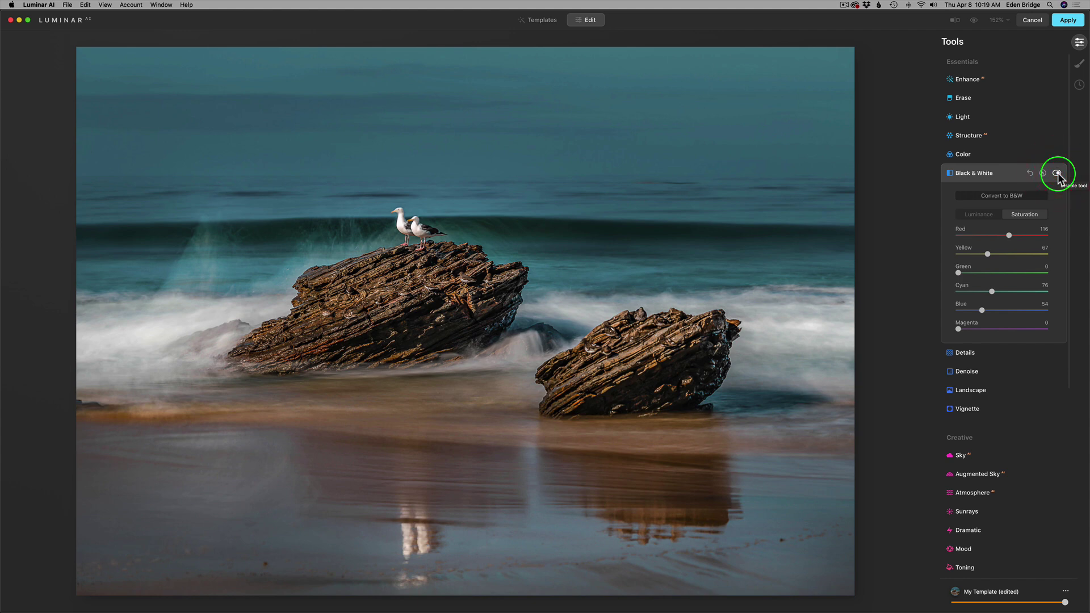
left_click(1056, 173)
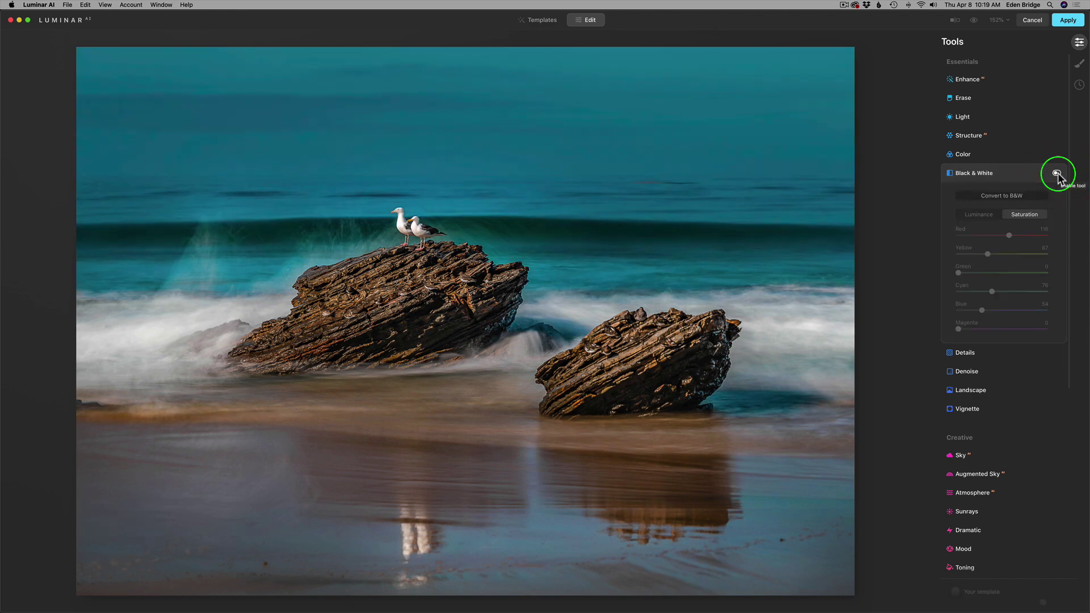
left_click(1056, 173)
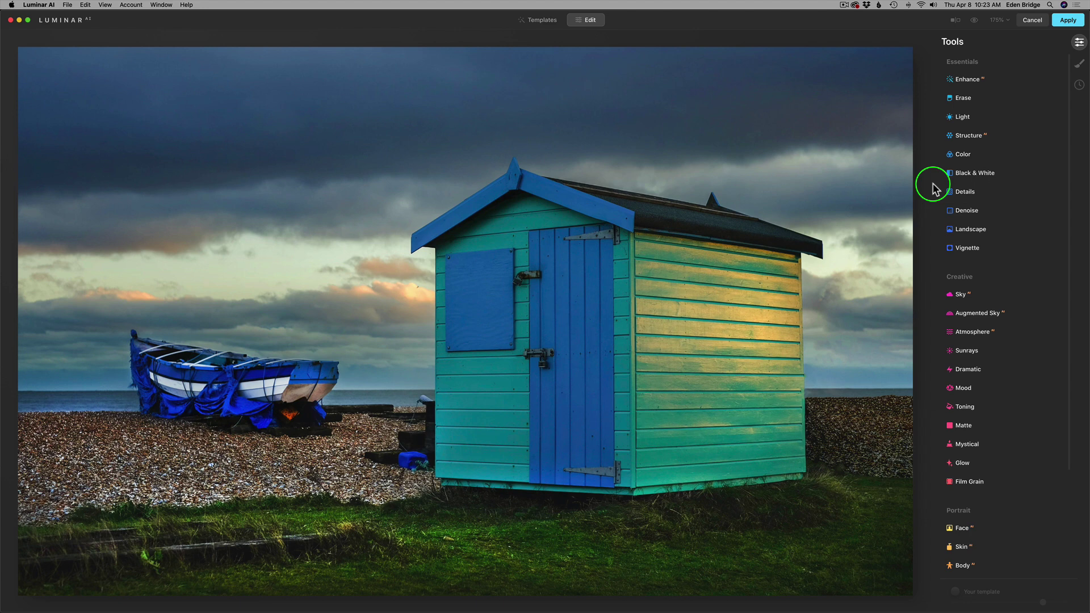
- Convert the beach hut photo to black and white and set its saturation to Cyan 58 and Blue 90
left_click(980, 177)
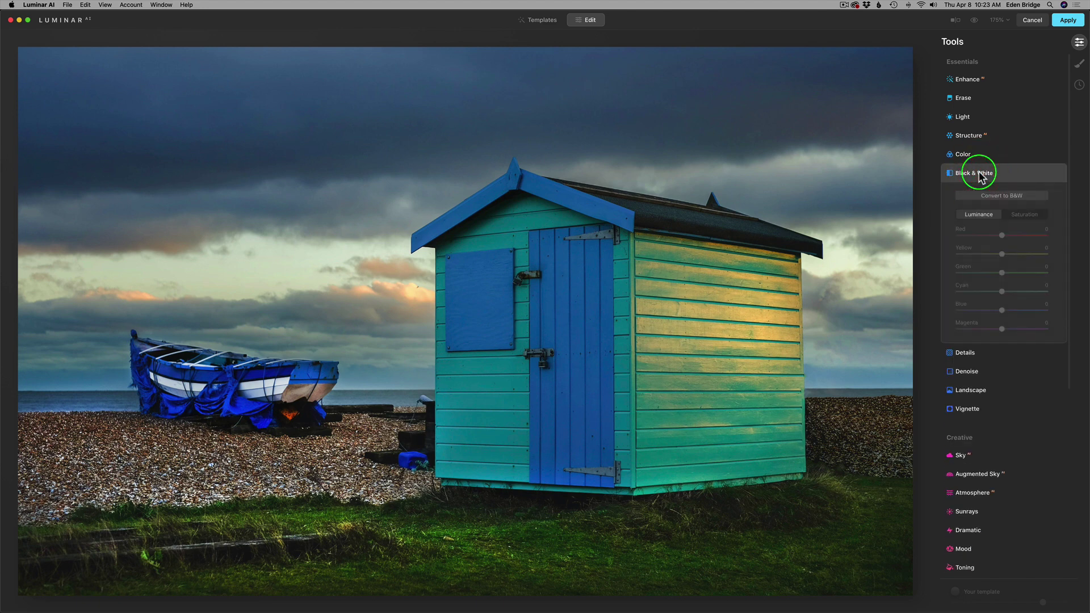
left_click(998, 194)
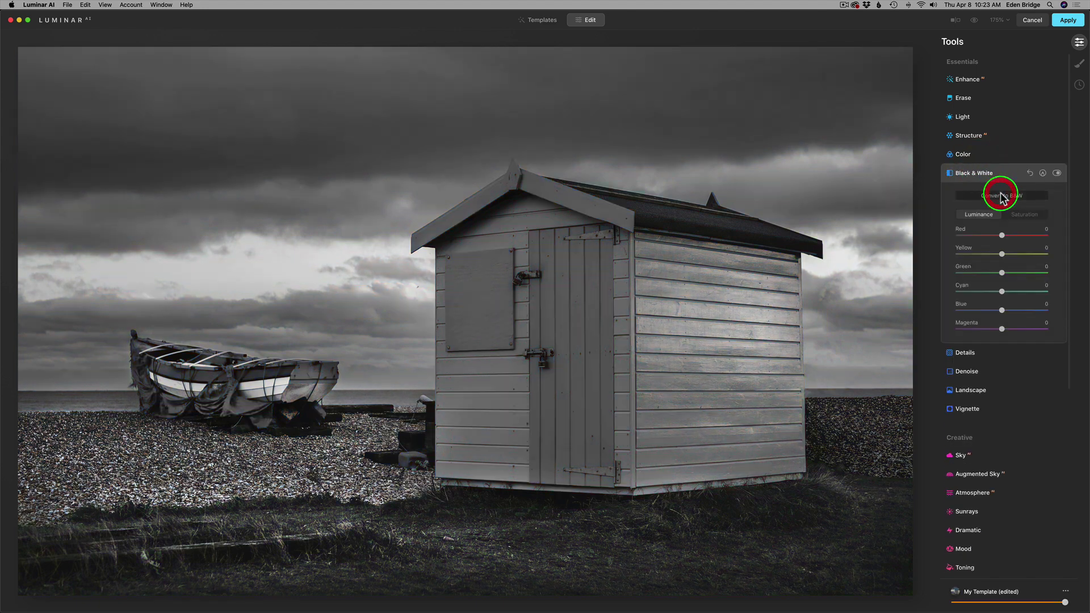
left_click(1031, 218)
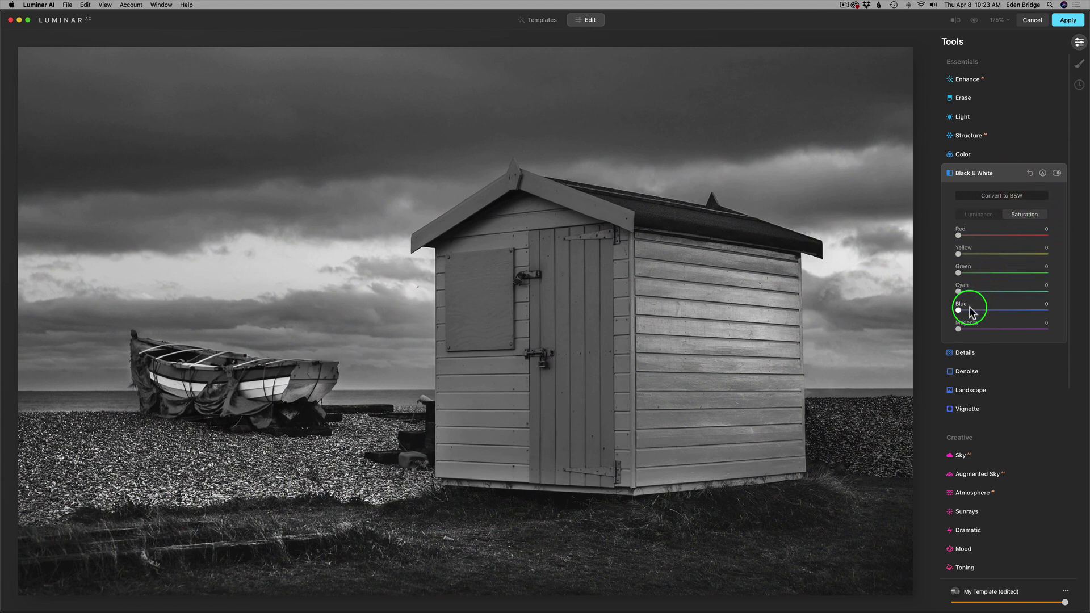
left_click_drag(959, 311, 998, 311)
left_click(983, 292)
left_click(1001, 310)
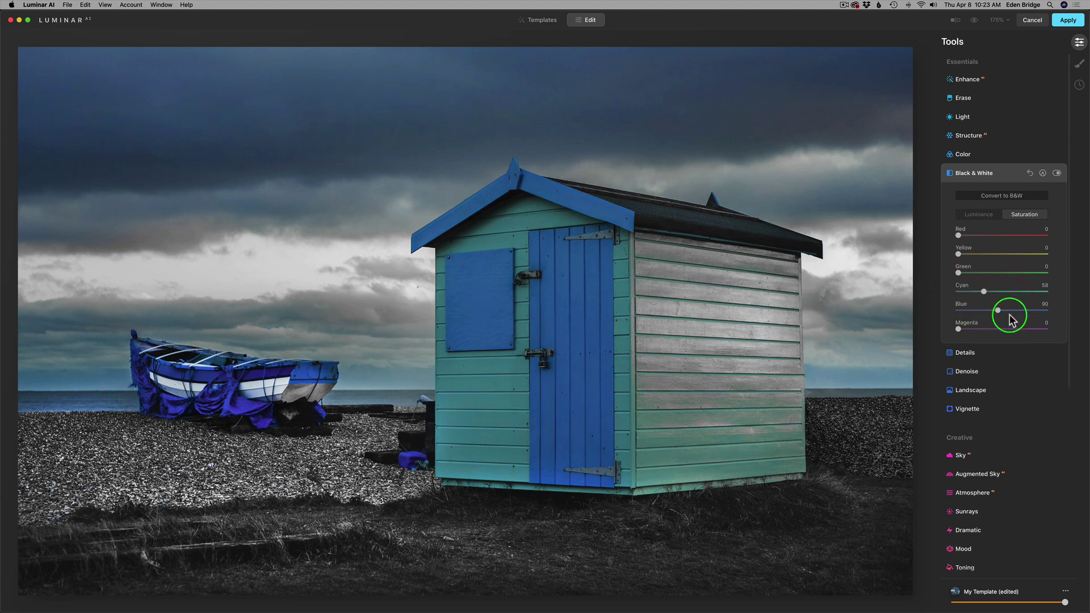
left_click_drag(994, 306, 995, 308)
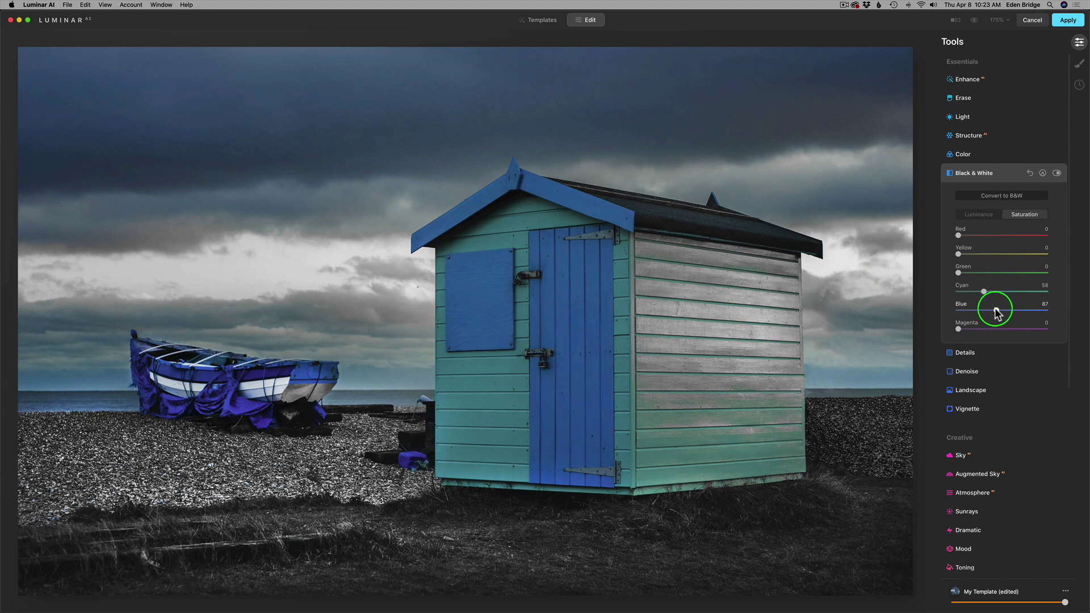
left_click_drag(994, 307, 996, 307)
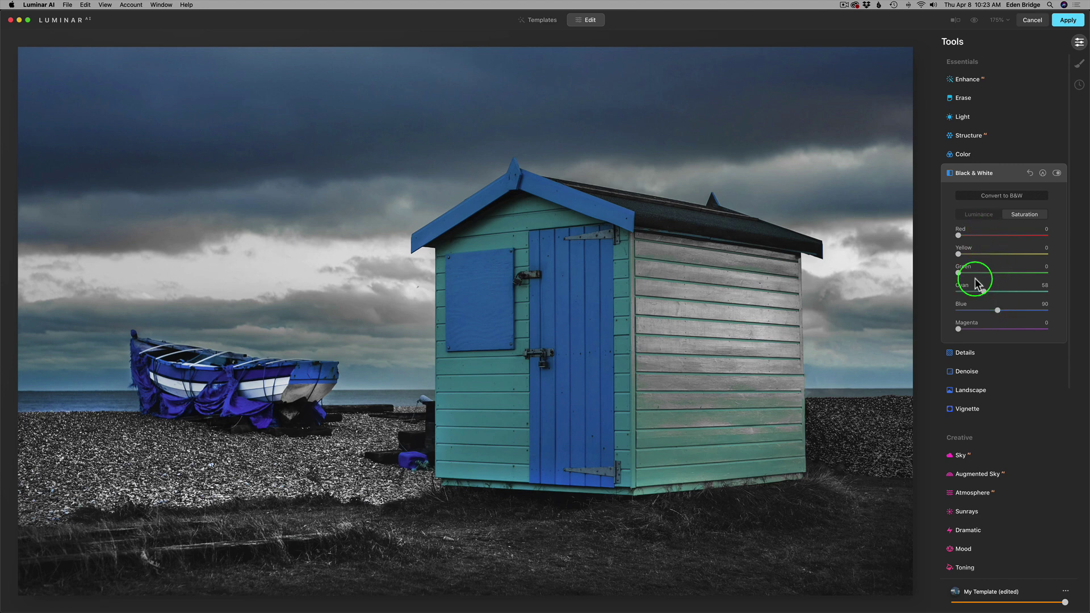
- Set the beach hut photo's saturation to Green 68, Yellow 72 and Red 71
left_click_drag(959, 274, 990, 254)
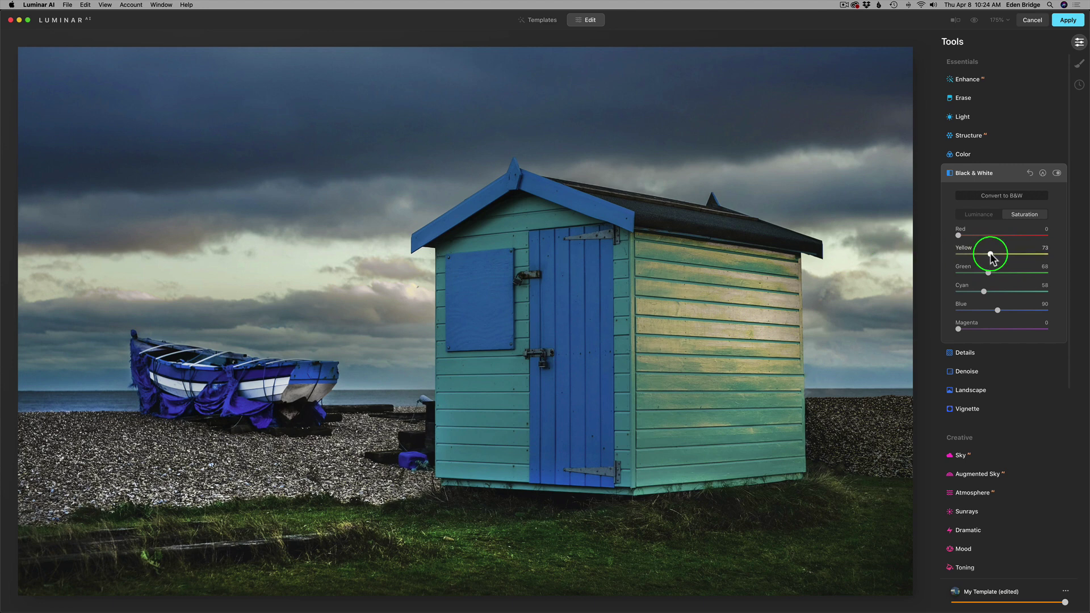
left_click_drag(990, 255, 991, 257)
left_click(417, 221)
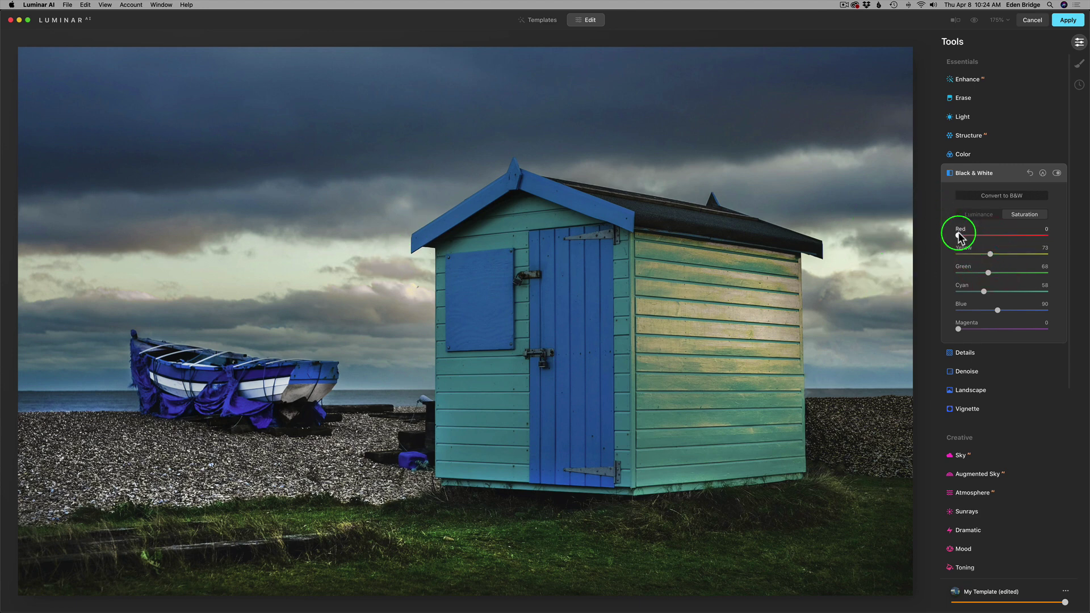
left_click_drag(958, 232, 989, 235)
left_click_drag(990, 255, 985, 255)
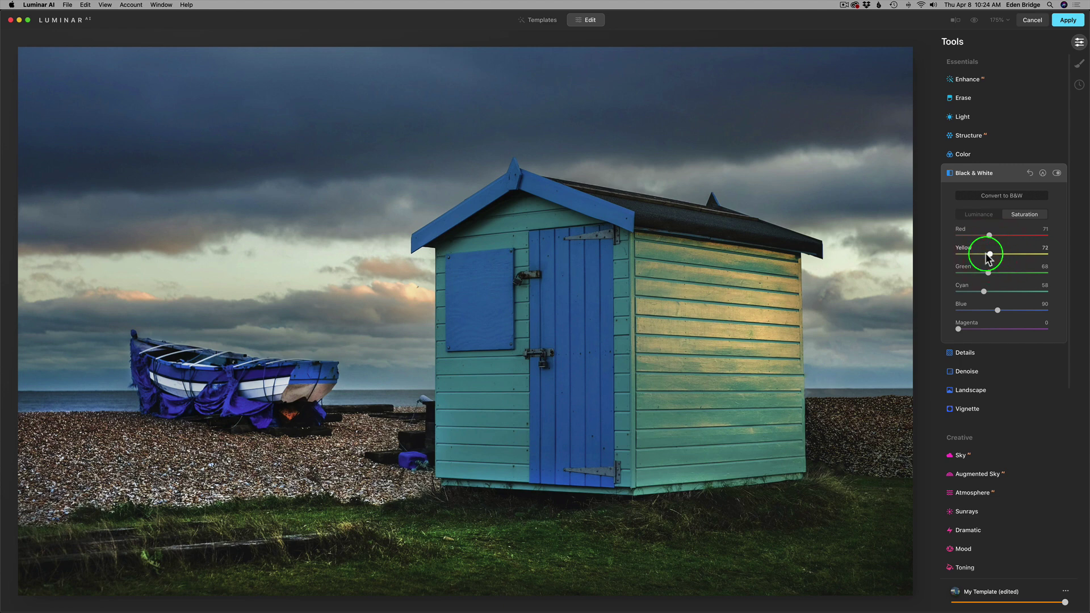
- Set the beach hut photo's luminance to Blue 17, Cyan 12 and Green 10
left_click(979, 215)
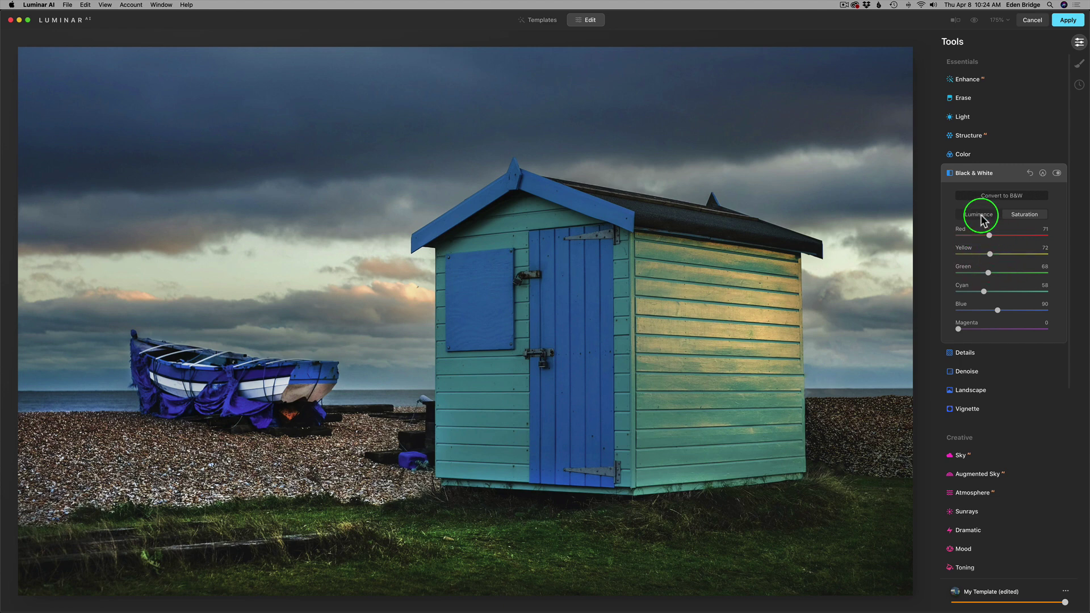
left_click(1001, 254)
left_click(1000, 317)
left_click(1001, 310)
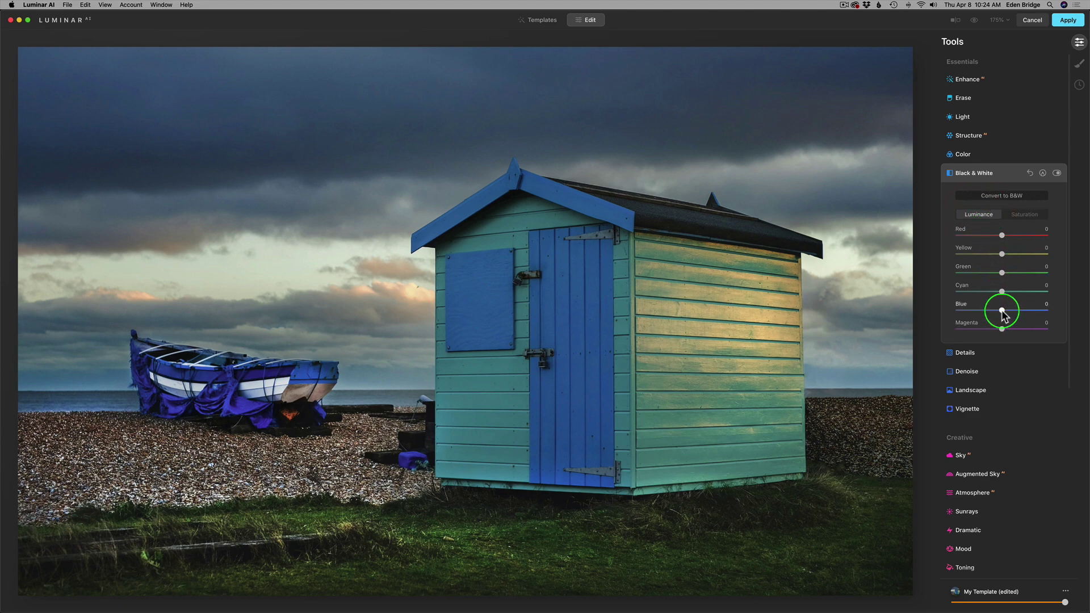
left_click_drag(1009, 310, 1009, 308)
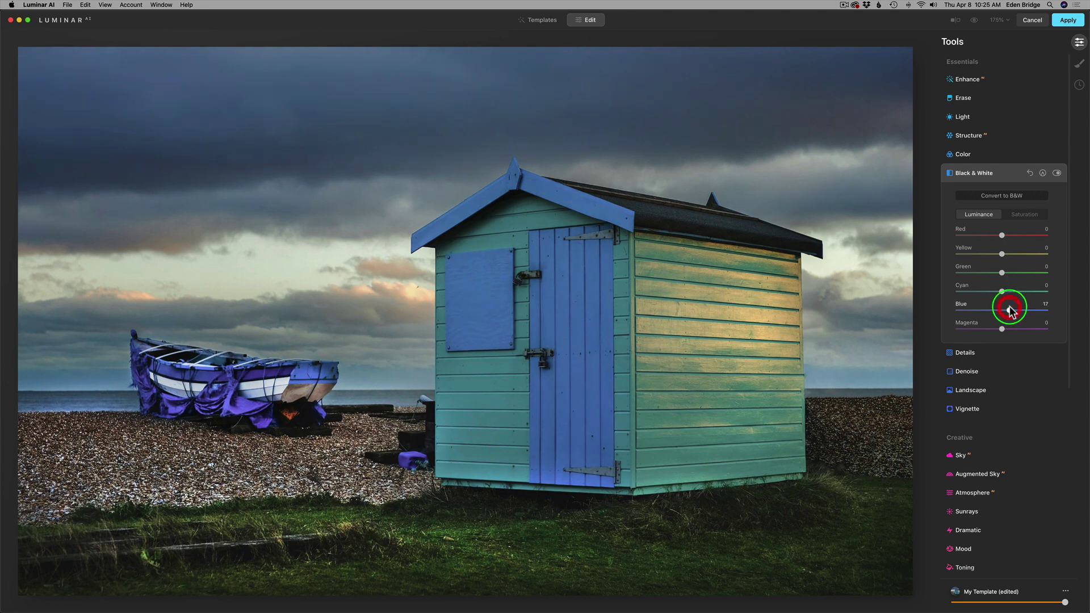
mouse_move(1001, 290)
left_mouse_down()
mouse_move(990, 289)
mouse_move(1014, 294)
mouse_move(976, 295)
mouse_move(1016, 294)
mouse_move(1008, 297)
left_mouse_up()
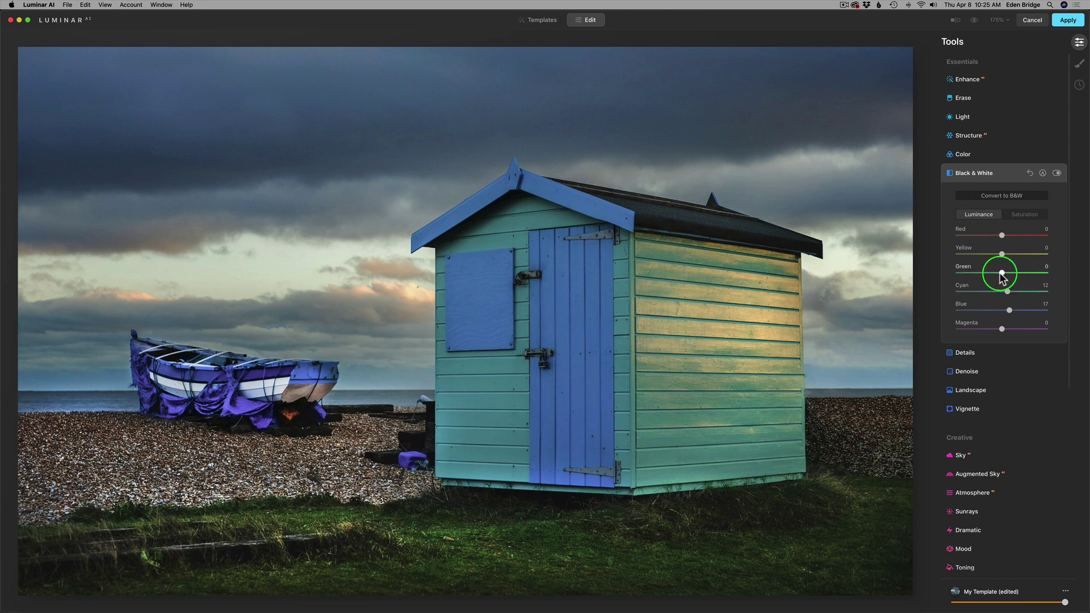
mouse_move(1002, 274)
left_mouse_down()
mouse_move(1040, 277)
mouse_move(983, 275)
mouse_move(1005, 274)
left_mouse_up()
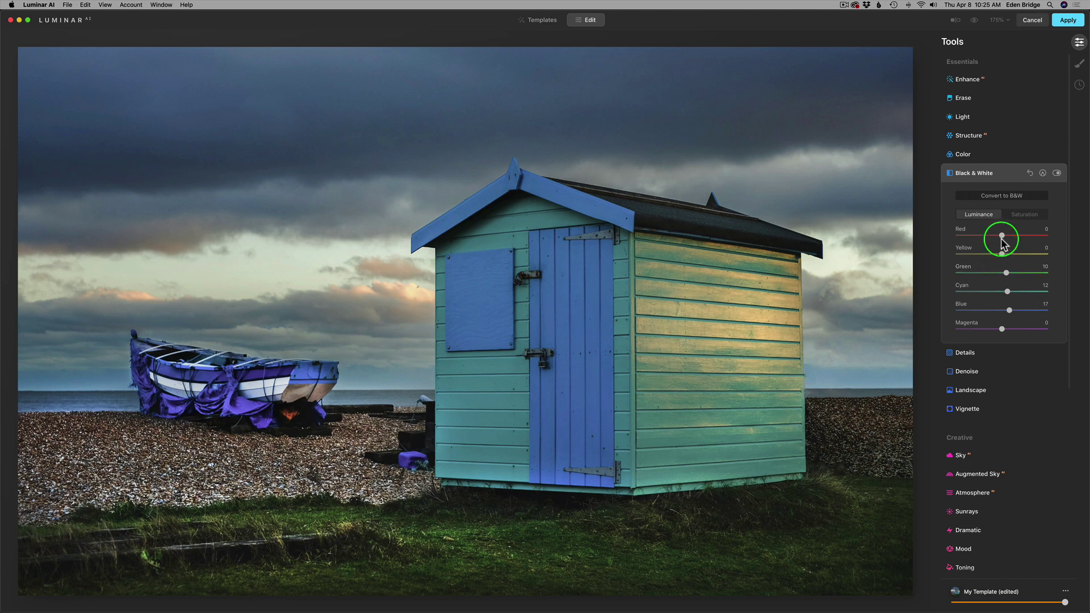
- Try small changes to the beach hut photo's Red luminance and set its Green saturation to 55
mouse_move(1002, 235)
left_mouse_down()
mouse_move(1017, 235)
mouse_move(988, 235)
mouse_move(997, 235)
left_mouse_up()
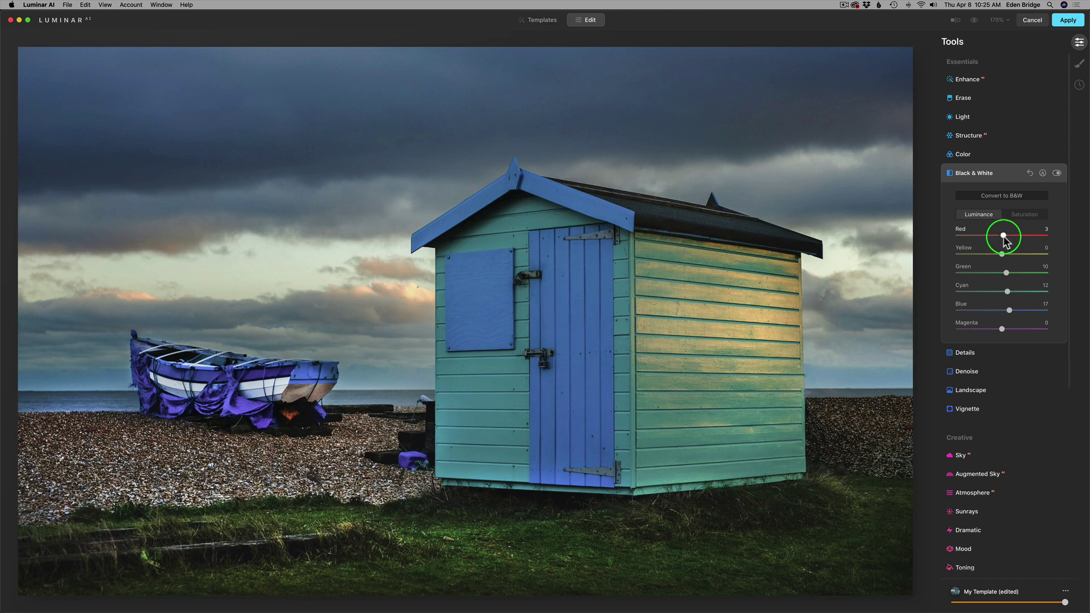
double_click(1008, 234)
left_click(1022, 215)
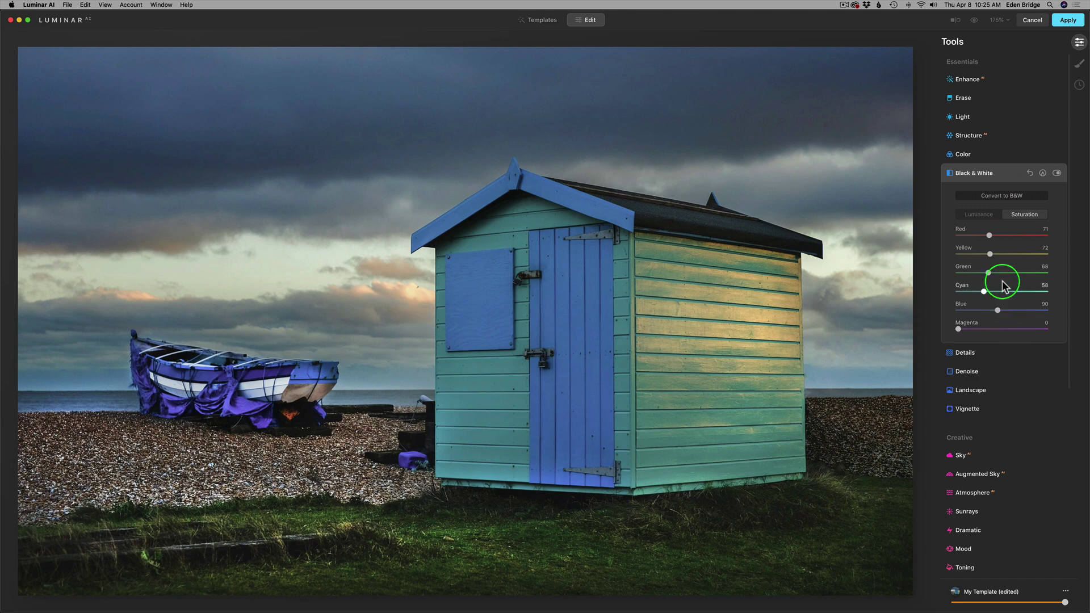
left_click_drag(987, 272, 981, 273)
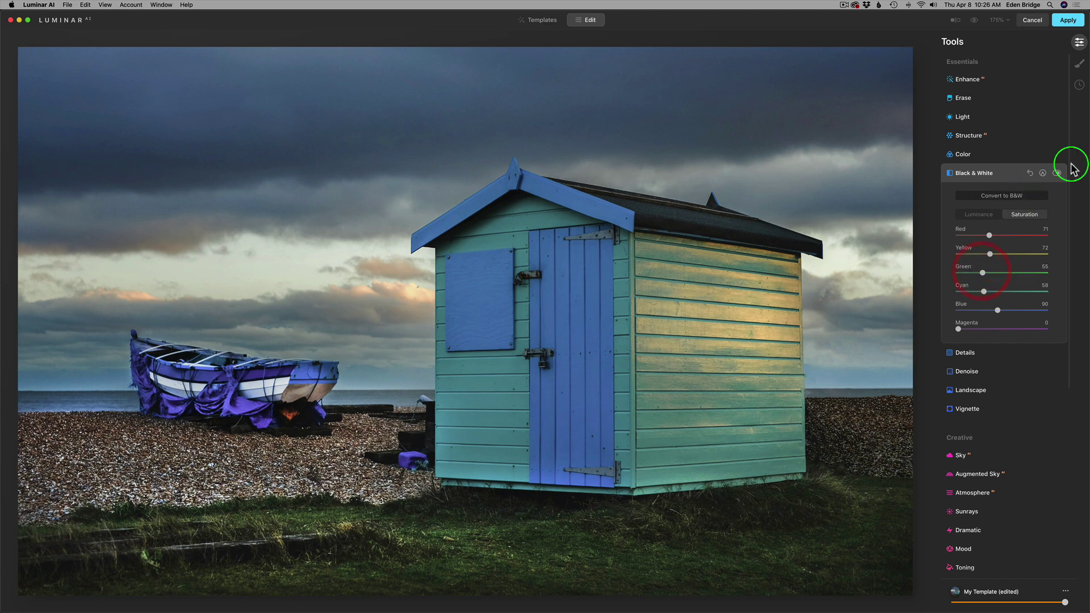
- Compare the muted beach hut photo with its original by repeatedly switching the Black & White effect off and on
left_click(1057, 173)
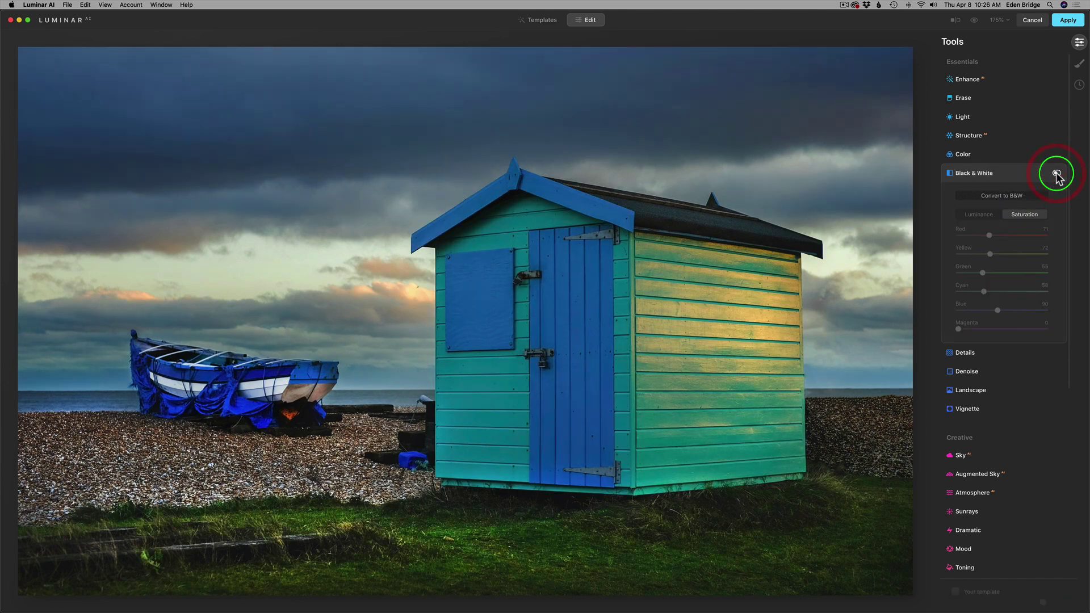
left_click(1056, 173)
left_click(1056, 173)
left_click(1057, 173)
left_click(1056, 174)
left_click(1056, 173)
left_click(1057, 173)
left_click(1057, 174)
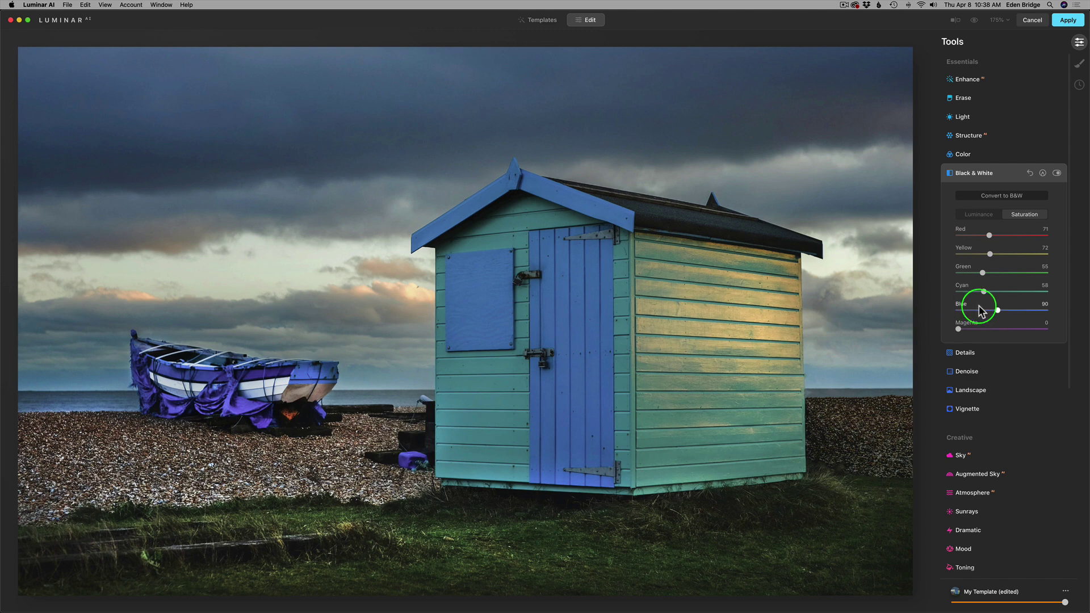
- Apply the beach hut edit, return to Photoshop, and compare the Luminar AI layer with the original background
left_click(1071, 25)
left_click(1068, 20)
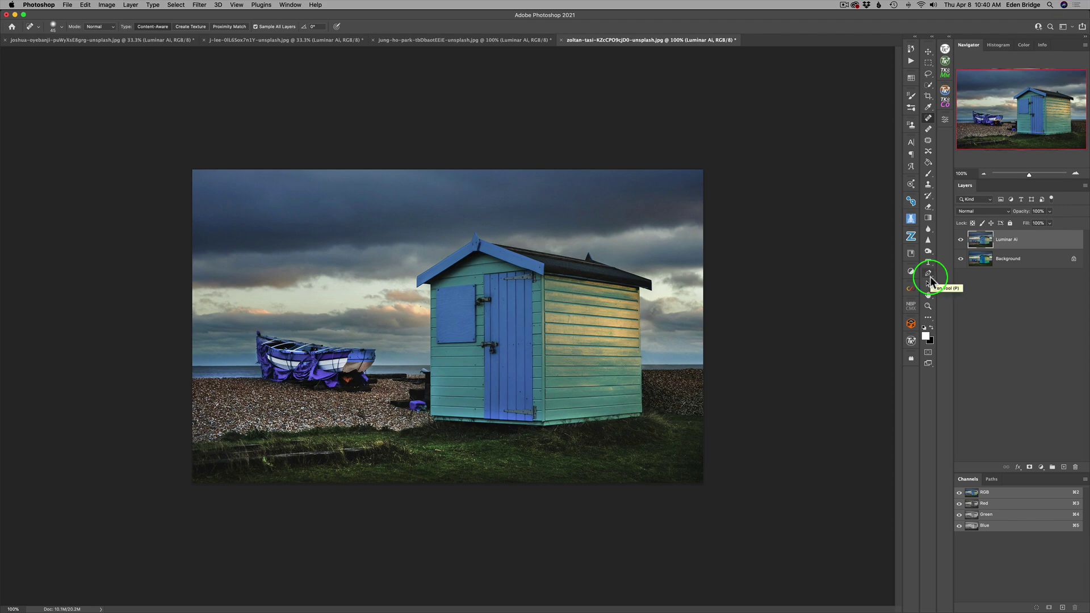
left_click(960, 240)
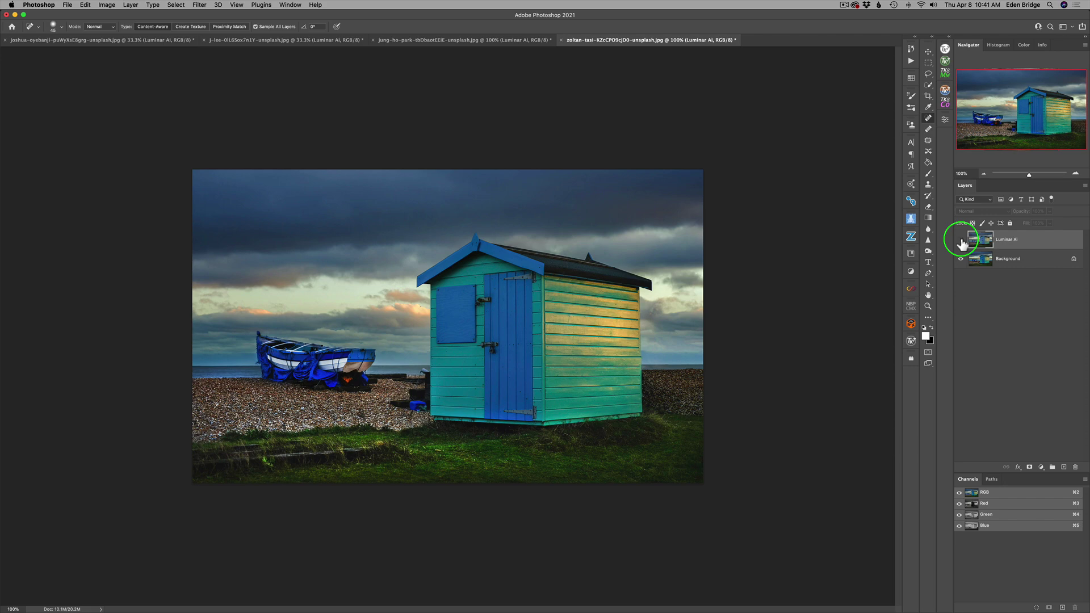
left_click(960, 242)
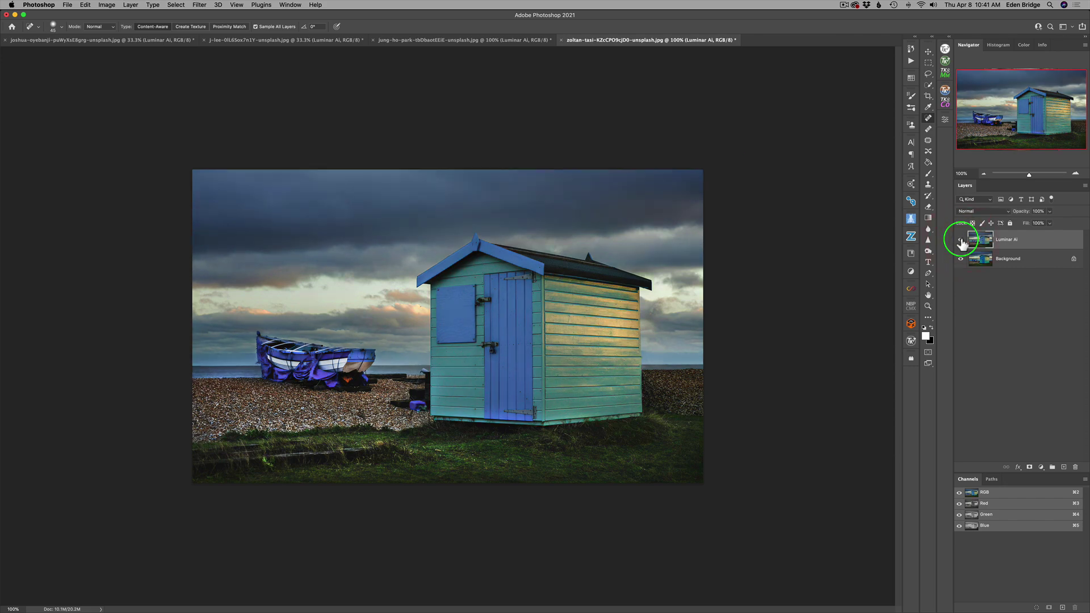
- Switch to the seascape document and compare its Luminar AI layer with the original background
left_click(451, 39)
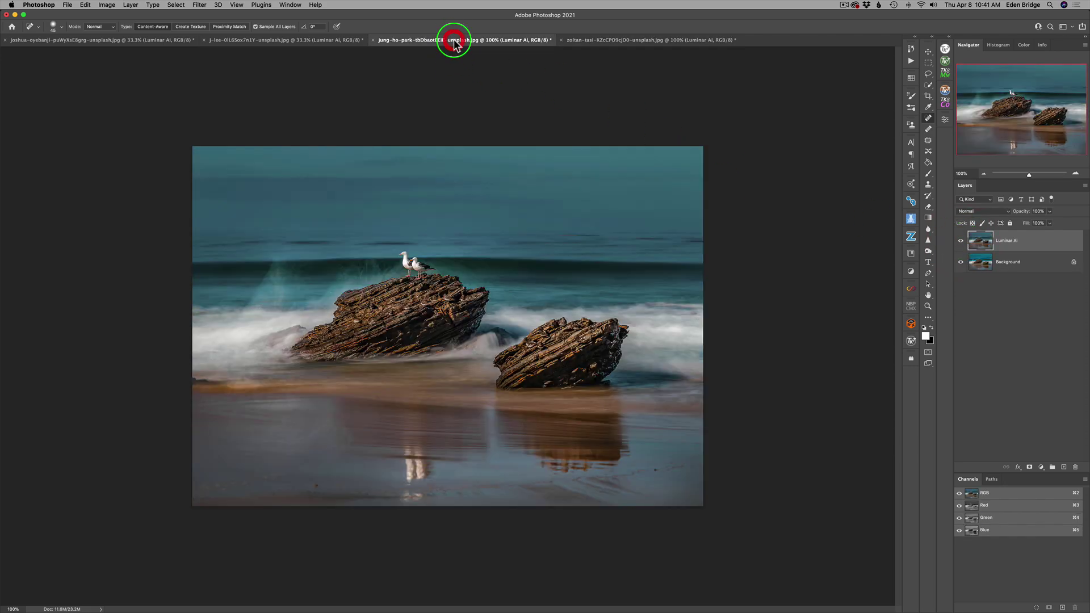
left_click(961, 242)
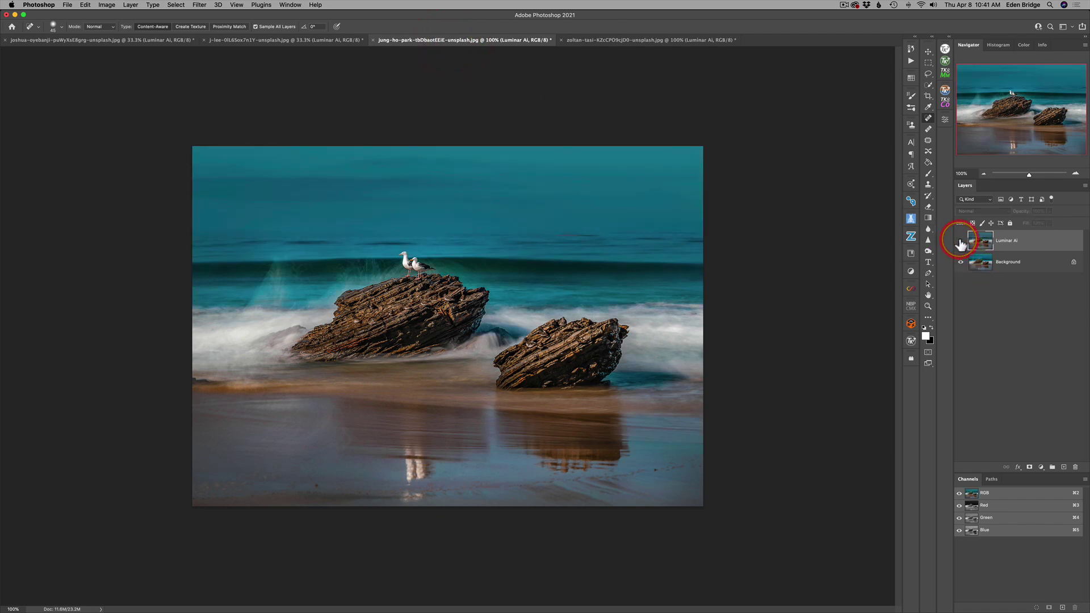
left_click(960, 242)
left_click(960, 242)
left_click(960, 242)
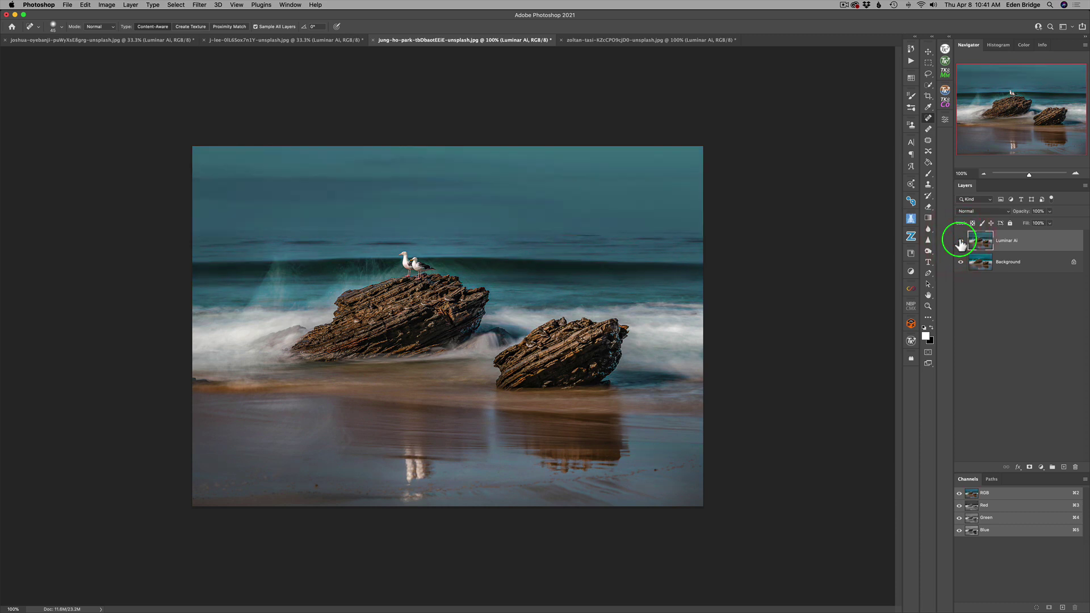
- Switch to the pink flower document and compare its Luminar AI layer with the original background
left_click(273, 41)
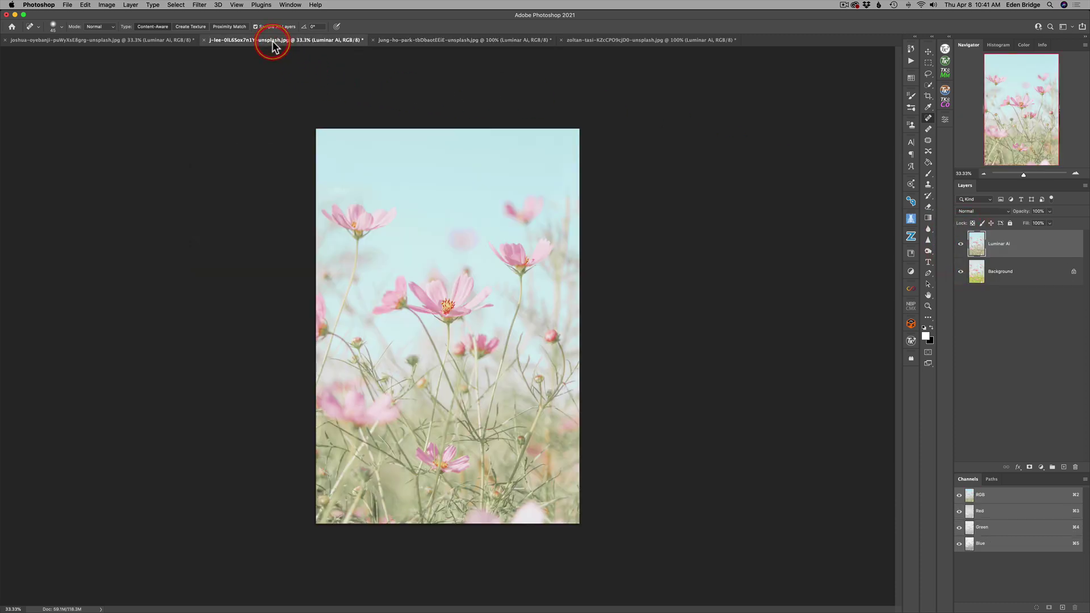
left_click(962, 245)
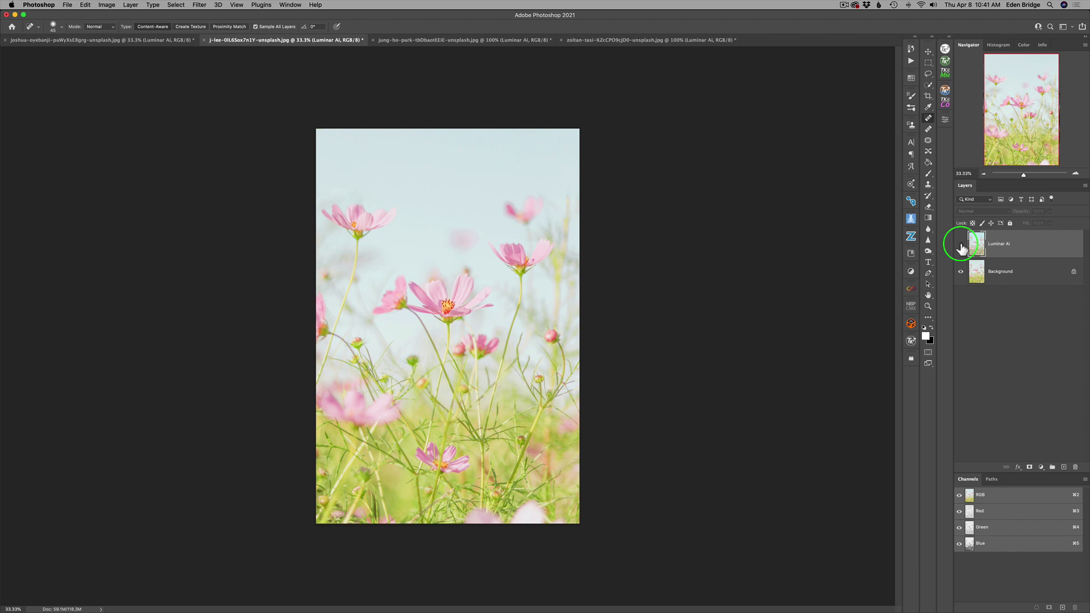
left_click(436, 440)
left_click(960, 245)
- Switch to the portrait document and compare its Luminar AI layer with the original background
left_click(120, 41)
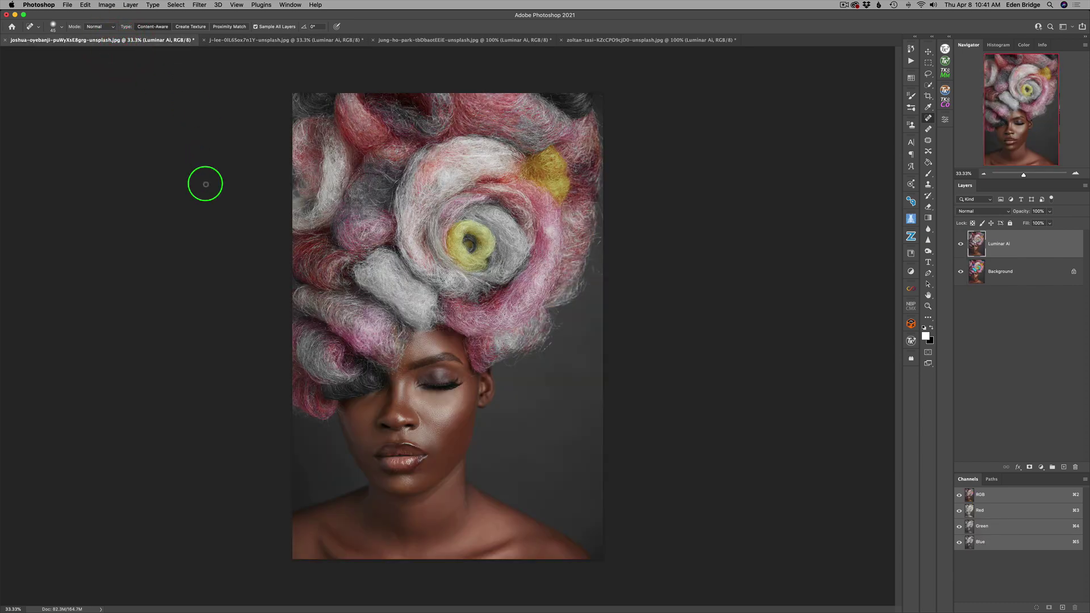
left_click(960, 244)
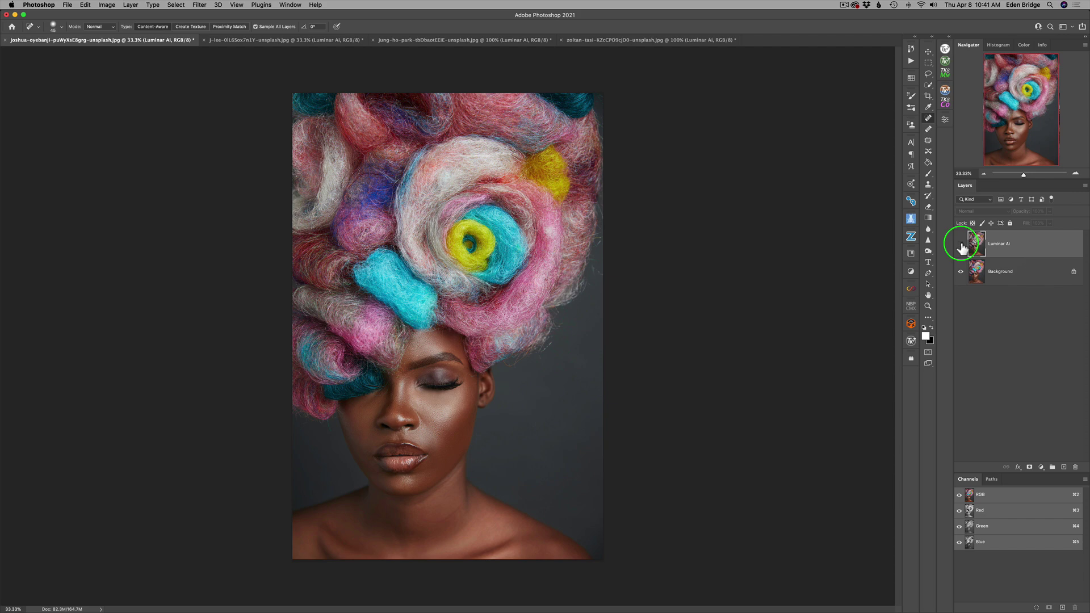
left_click(961, 244)
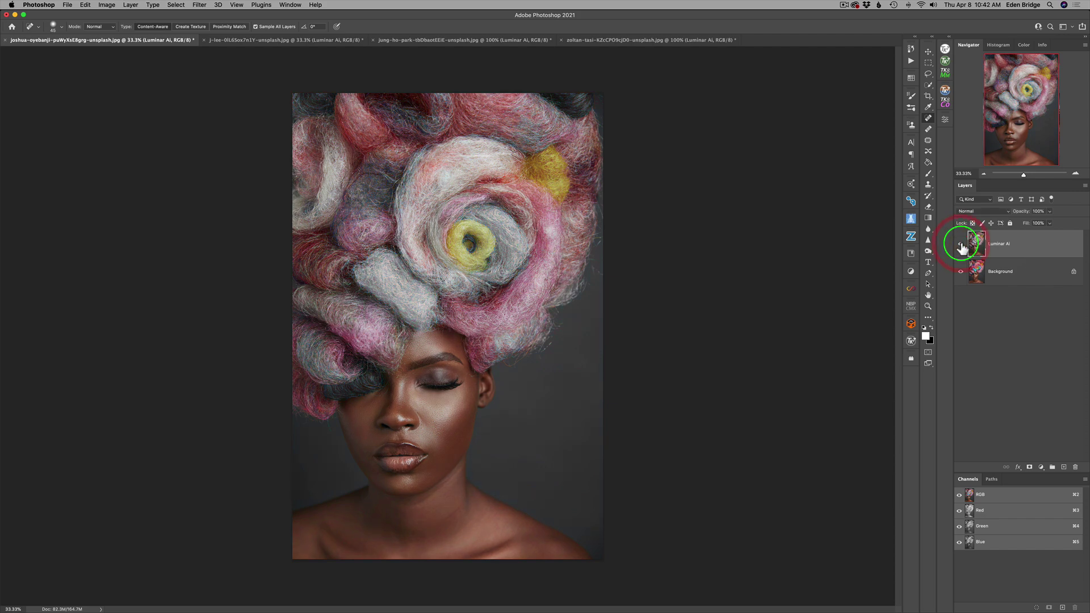